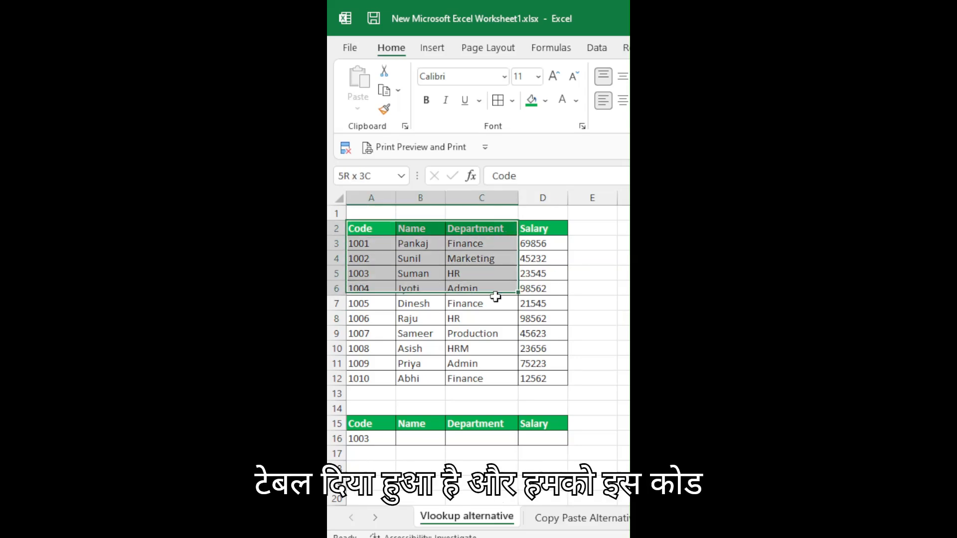
{"action": "left_click", "coordinate": [401, 439]}
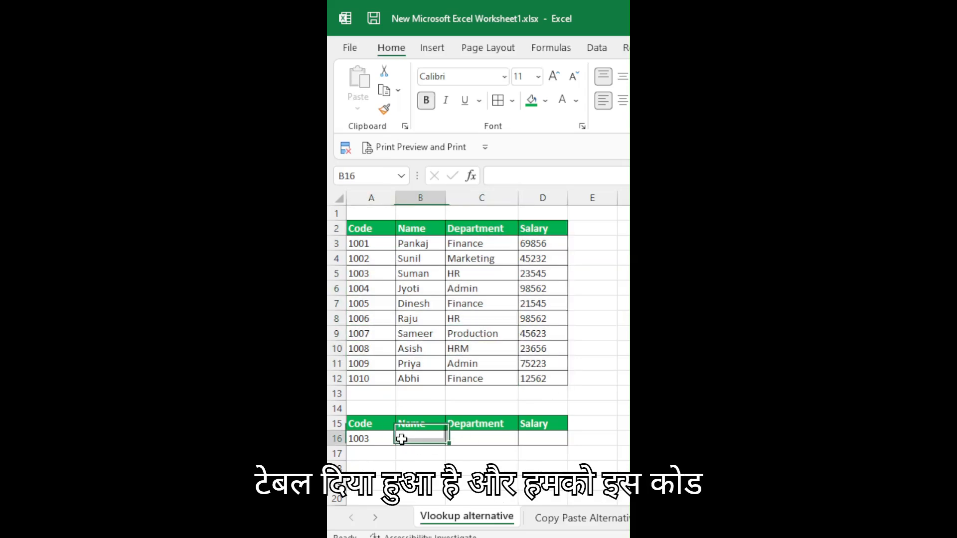
{"action": "left_click", "coordinate": [373, 435]}
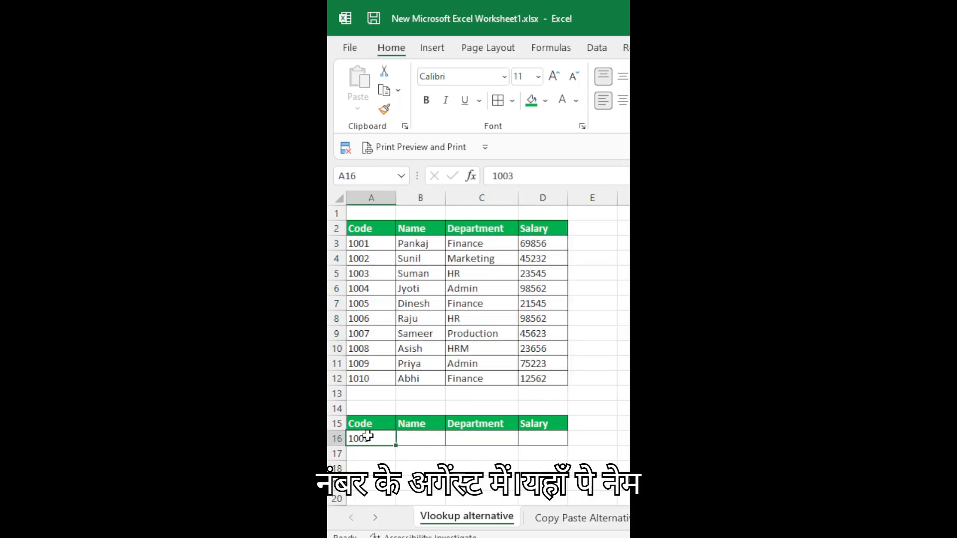
{"action": "left_click", "coordinate": [436, 442]}
{"action": "left_click", "coordinate": [461, 439]}
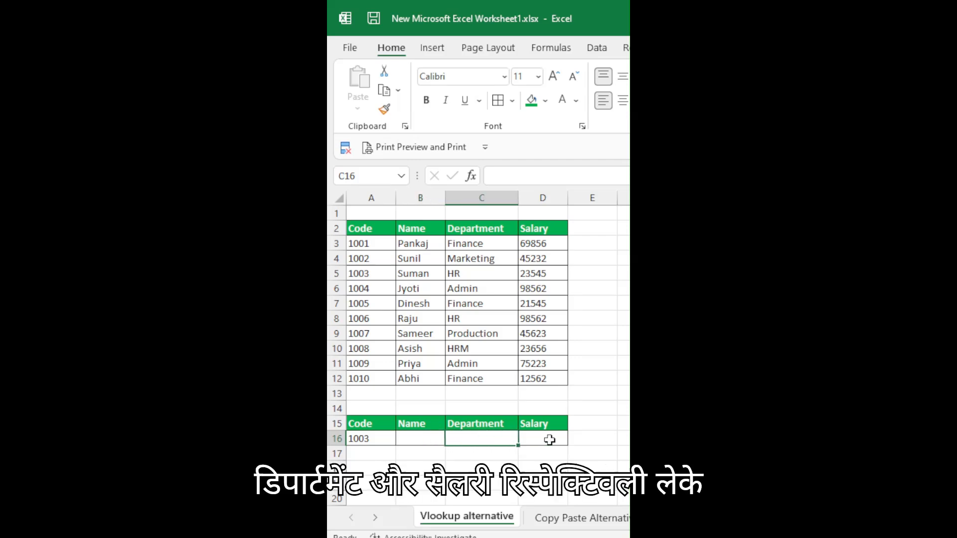
{"action": "left_click", "coordinate": [529, 440]}
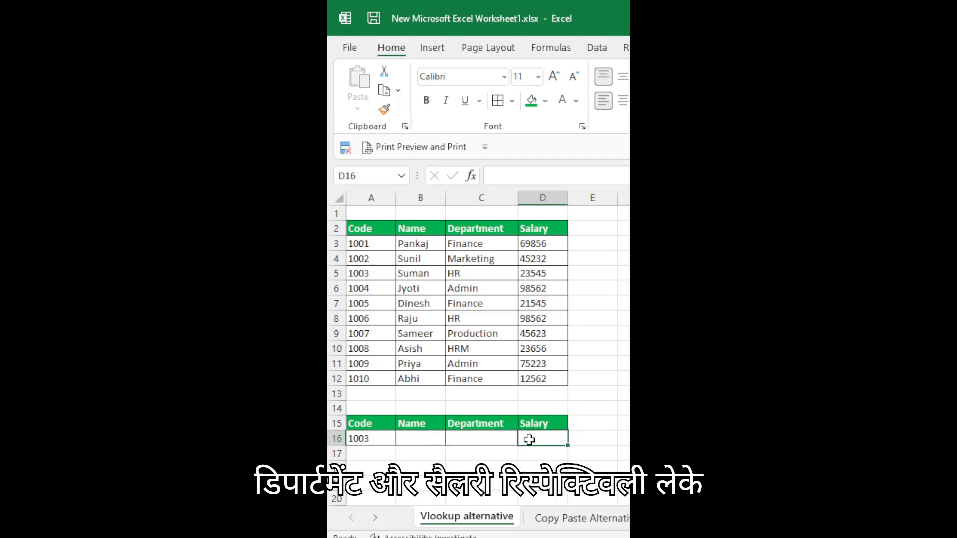
{"action": "left_click", "coordinate": [418, 451]}
{"action": "left_click", "coordinate": [439, 439]}
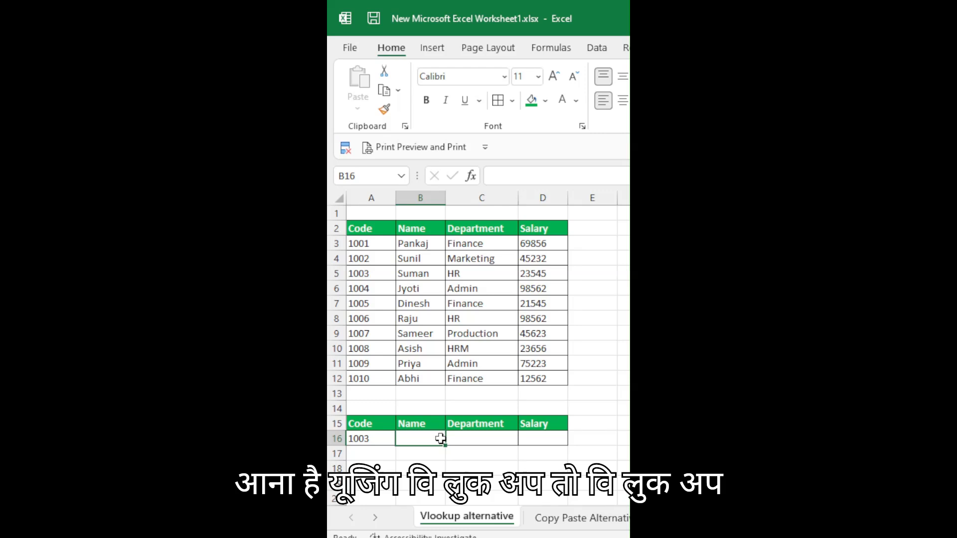
{"action": "type", "text": "=vl"}
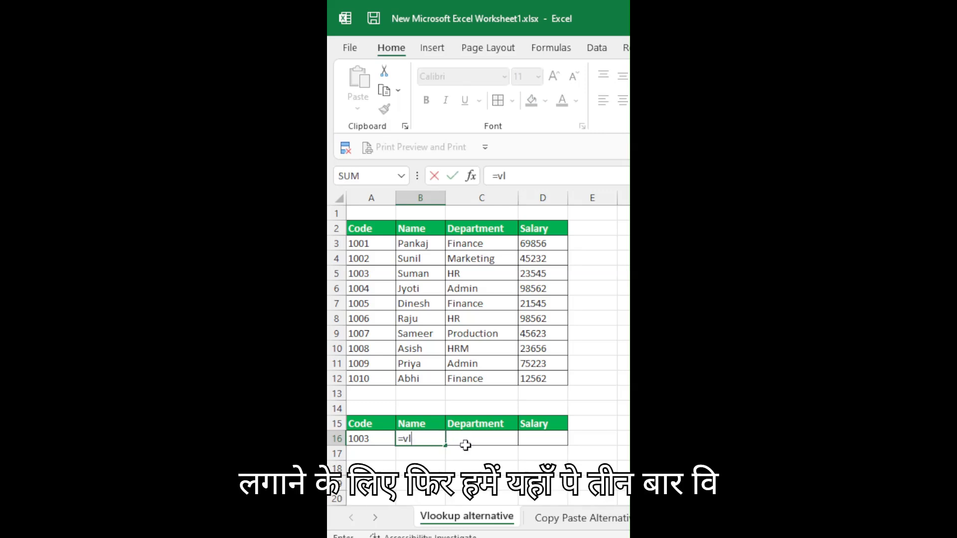
{"action": "key", "text": "Tab"}
{"action": "key", "text": "Escape"}
{"action": "left_click", "coordinate": [465, 445]}
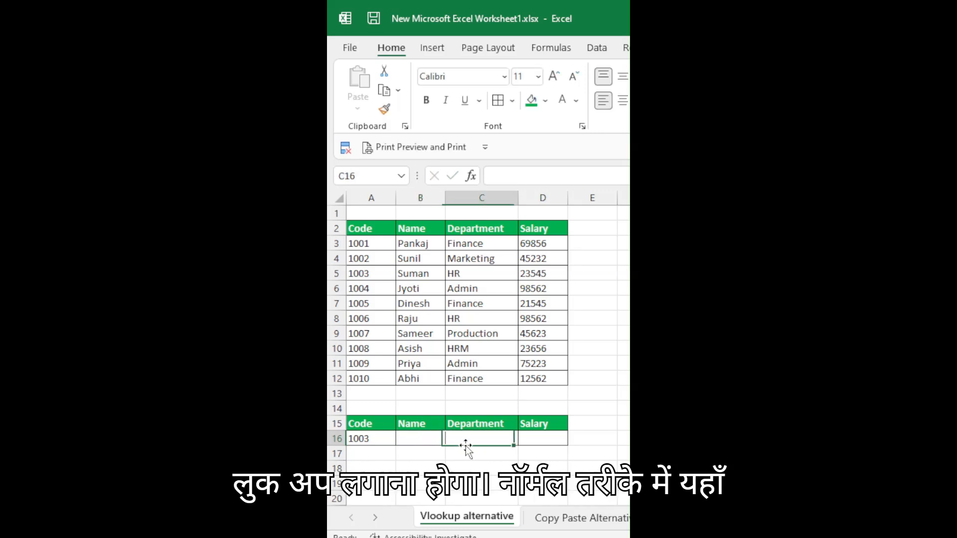
{"action": "type", "text": "-="}
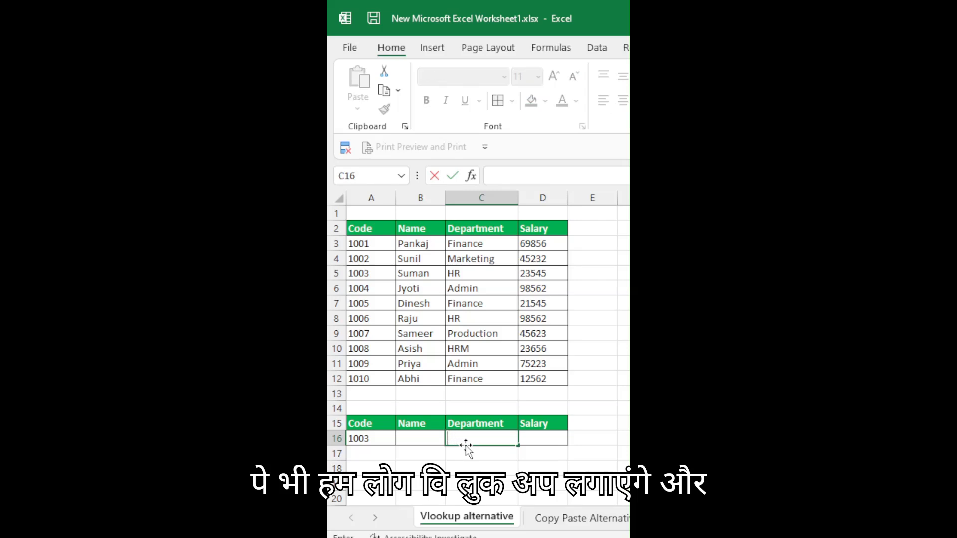
{"action": "type", "text": "=vl"}
{"action": "key", "text": "Tab"}
{"action": "key", "text": "Left"}
{"action": "key", "text": "Left"}
{"action": "key", "text": "Escape"}
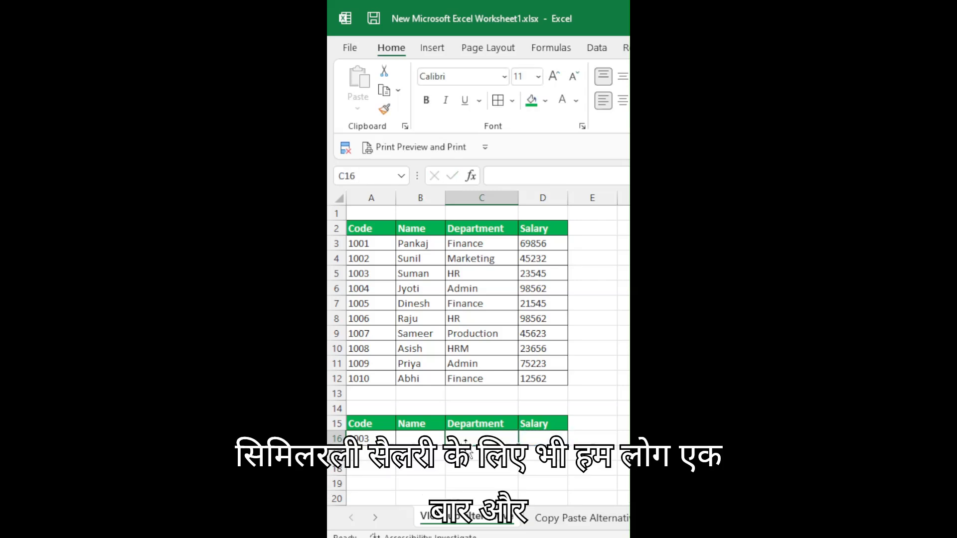
{"action": "key", "text": "Right"}
{"action": "type", "text": "="}
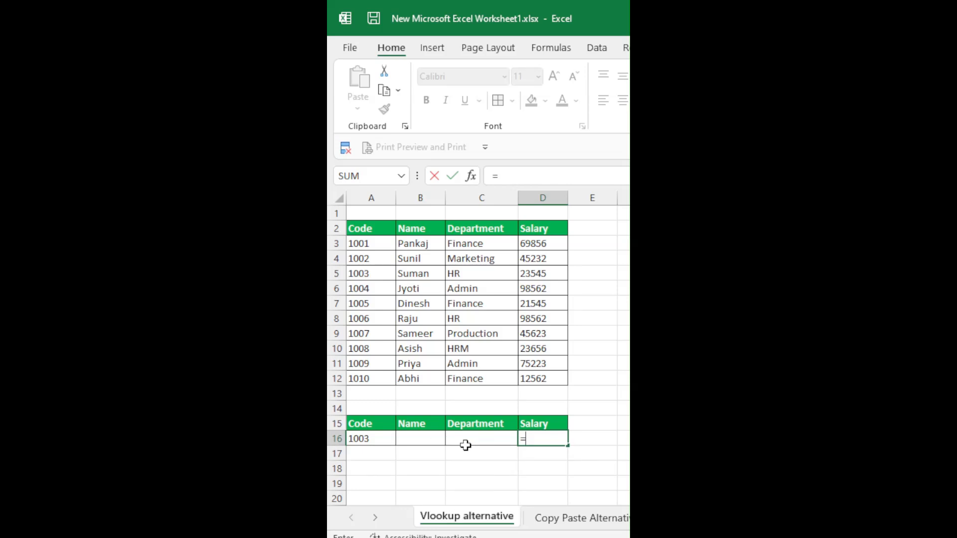
{"action": "type", "text": "vl"}
{"action": "key", "text": "Tab"}
{"action": "key", "text": "Escape"}
Start a VLOOKUP formula in B16 with A16 as the lookup value and A3:D12 as the table array.
{"action": "key", "text": "Left"}
{"action": "key", "text": "Left"}
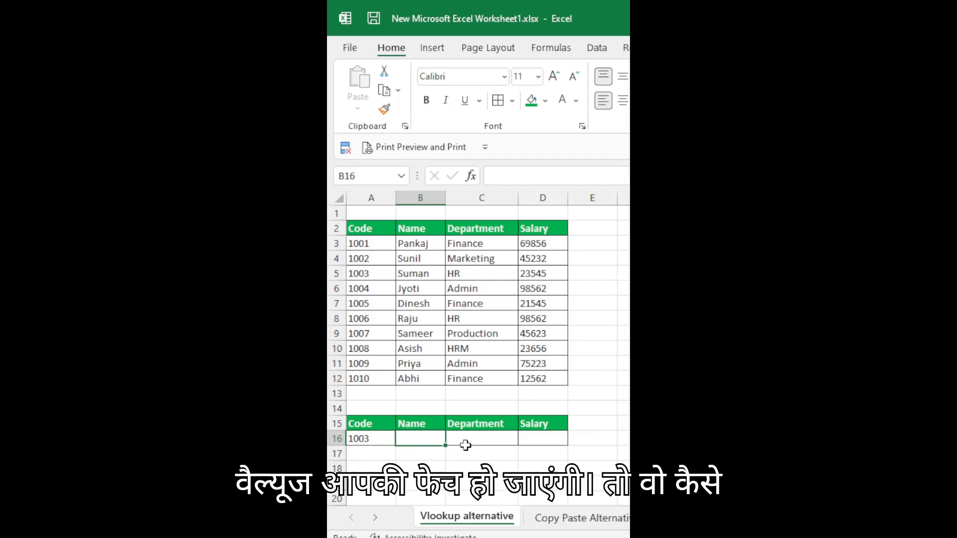
{"action": "type", "text": "="}
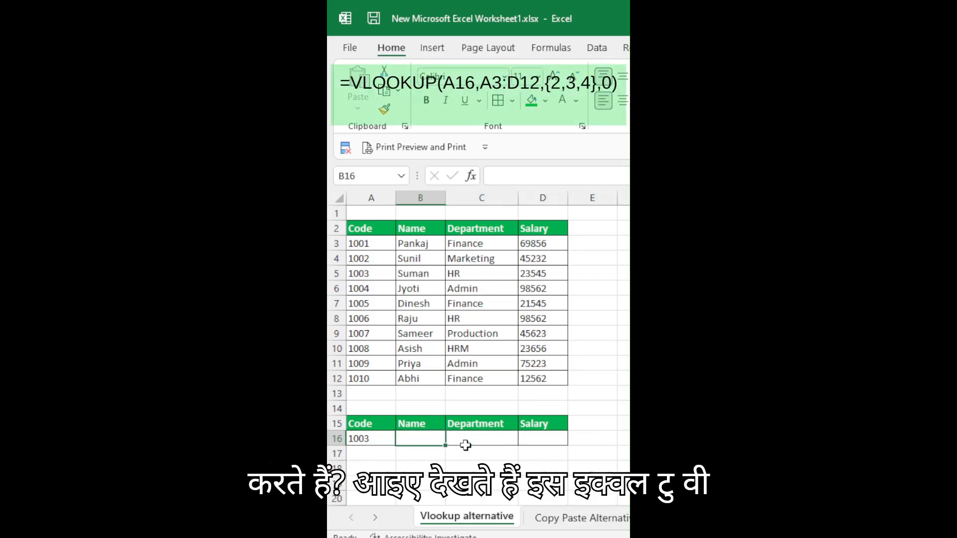
{"action": "type", "text": "vloo"}
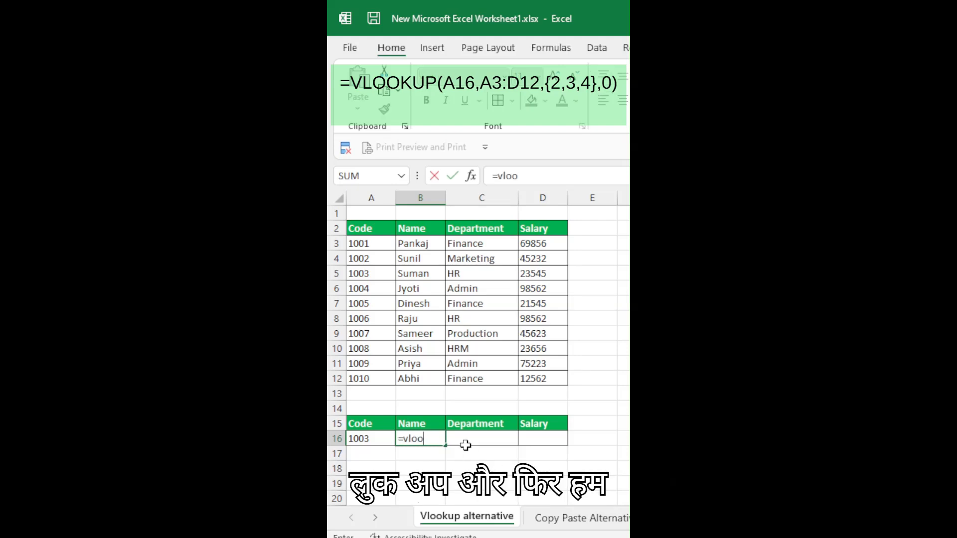
{"action": "key", "text": "Tab"}
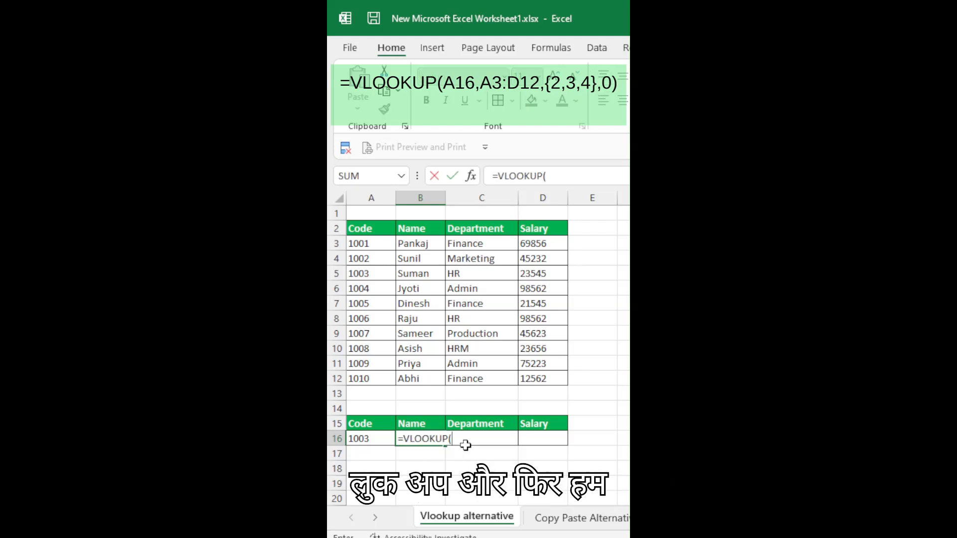
{"action": "key", "text": "Left"}
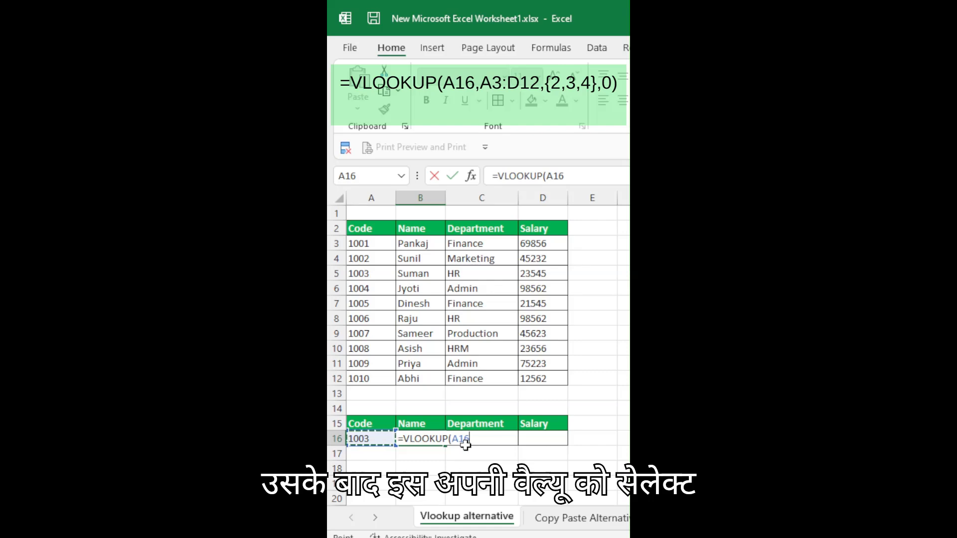
{"action": "type", "text": ","}
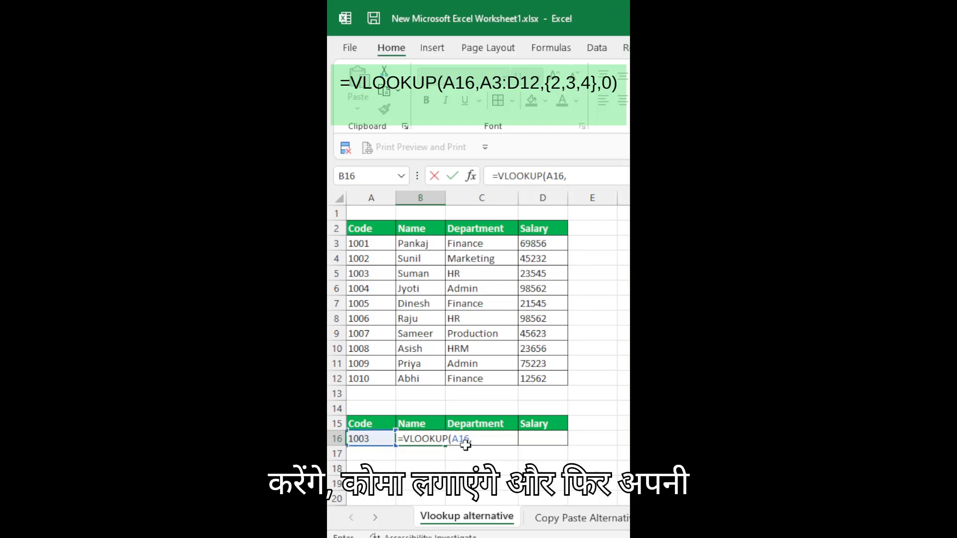
{"action": "left_click_drag", "start_coordinate": [364, 242], "coordinate": [565, 357]}
{"action": "type", "text": ","}
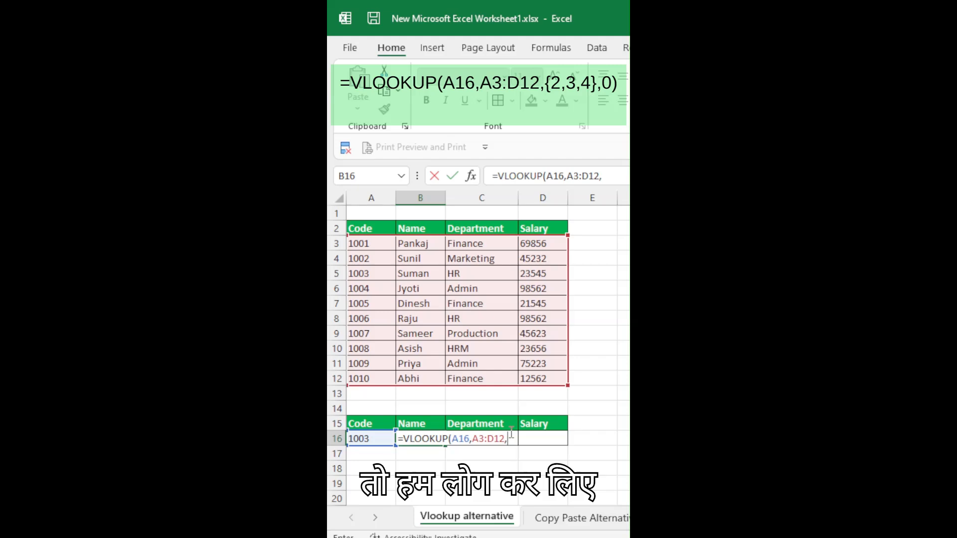
Complete the VLOOKUP with the column index array {2,3,4} and exact match 0, and enter the formula.
{"action": "type", "text": "{2,3"}
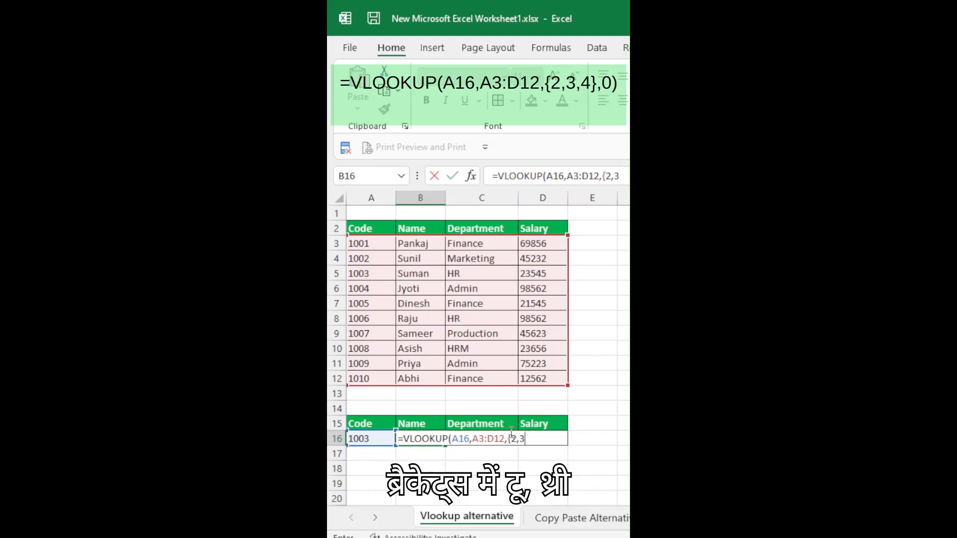
{"action": "type", "text": ",4"}
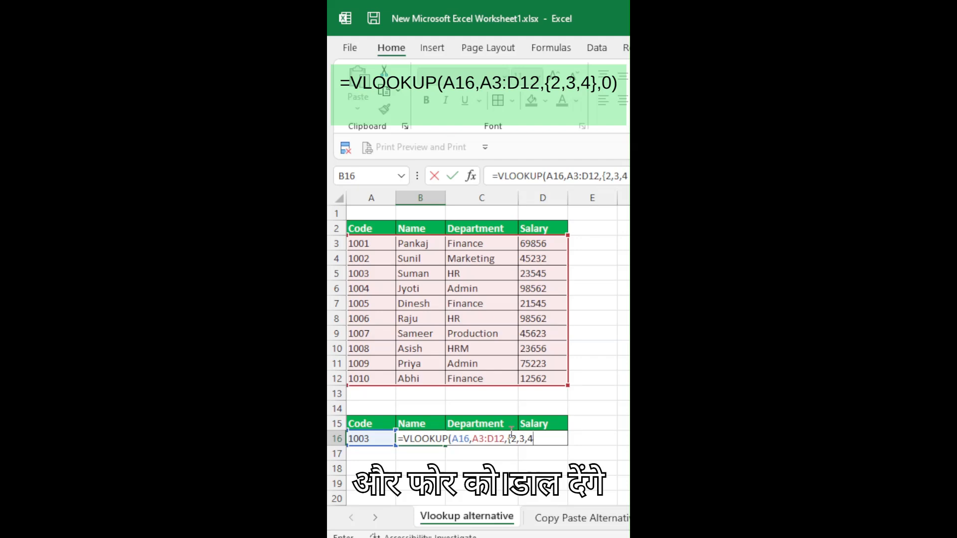
{"action": "type", "text": "},0"}
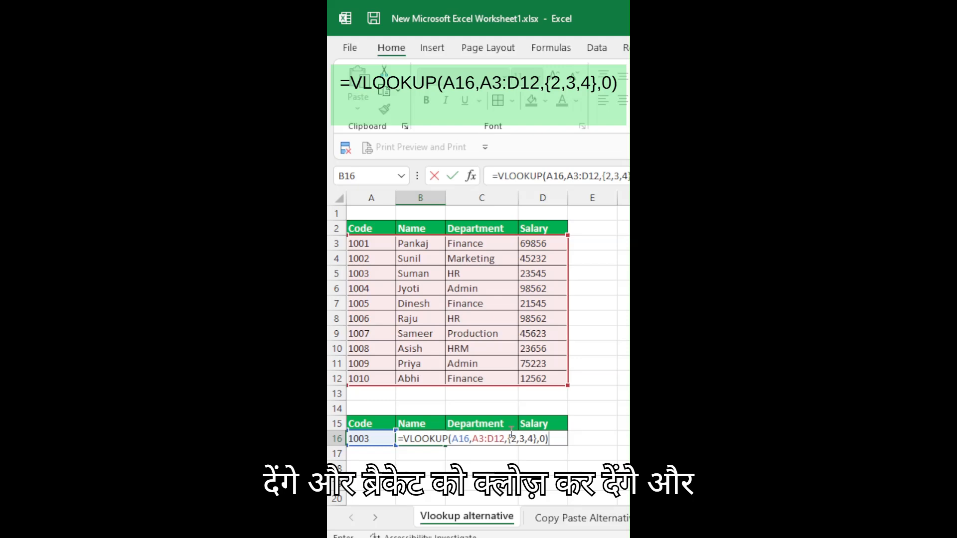
{"action": "key", "text": "Return"}
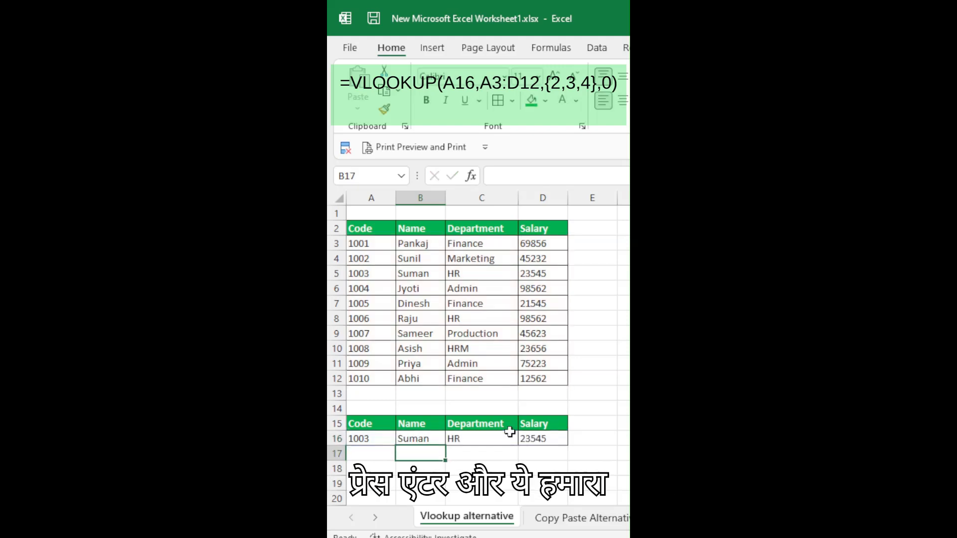
Compare the returned name, department and salary in row 16 with the matching source record in row 5.
{"action": "left_click", "coordinate": [377, 441]}
{"action": "left_click", "coordinate": [424, 438]}
{"action": "left_click", "coordinate": [480, 437]}
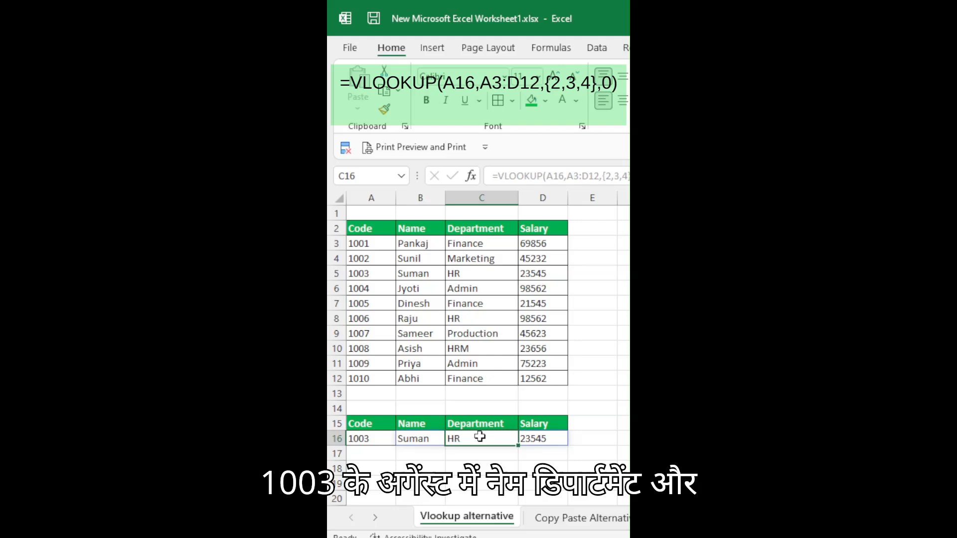
{"action": "left_click", "coordinate": [555, 435]}
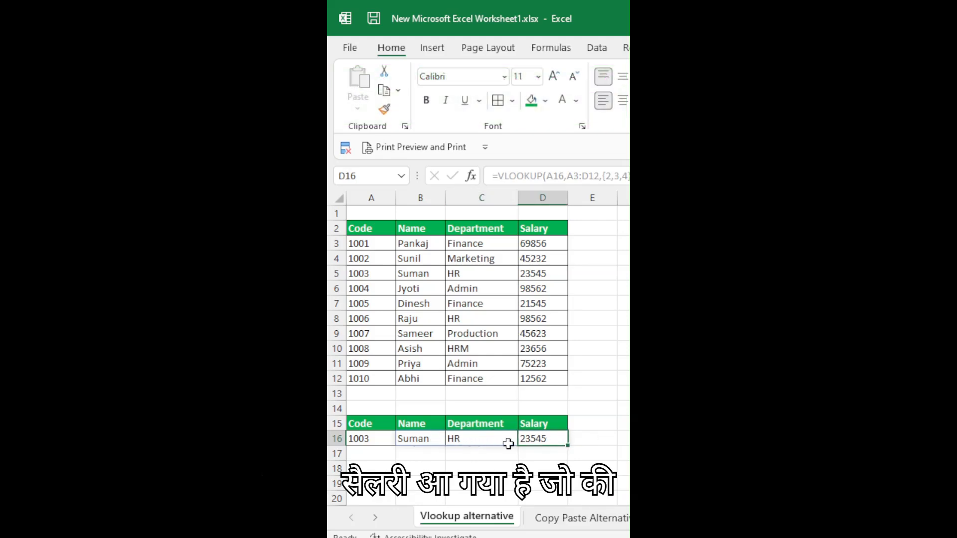
{"action": "left_click", "coordinate": [371, 280]}
{"action": "left_click", "coordinate": [336, 274]}
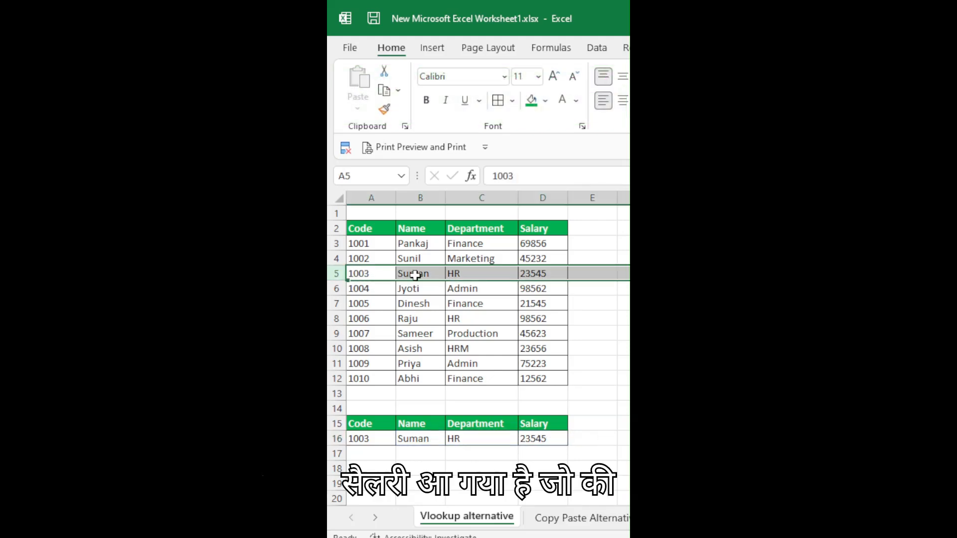
{"action": "left_click", "coordinate": [415, 275]}
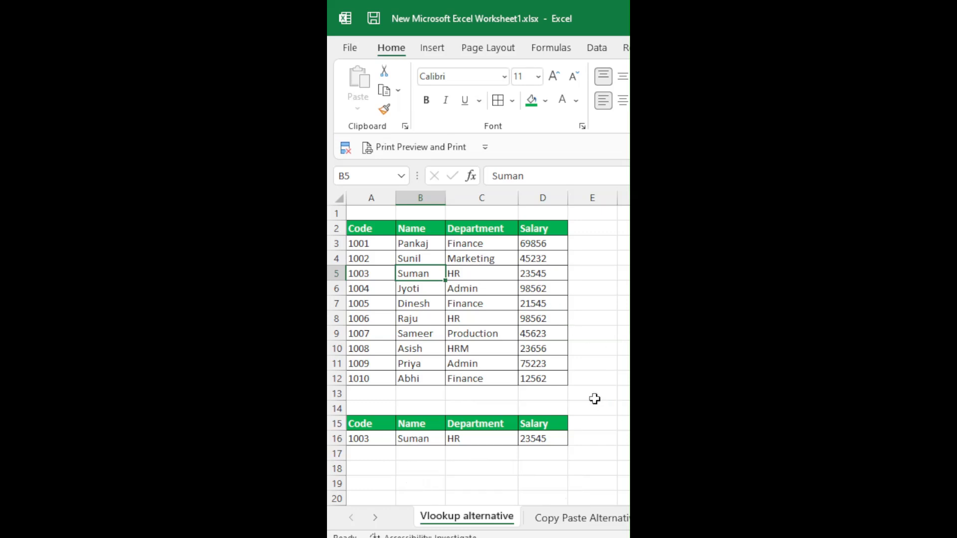
Switch to the Copy Paste Alternative sheet and examine the department headings in row 2 beside the Department Name and Employee ID table.
{"action": "left_click", "coordinate": [572, 520]}
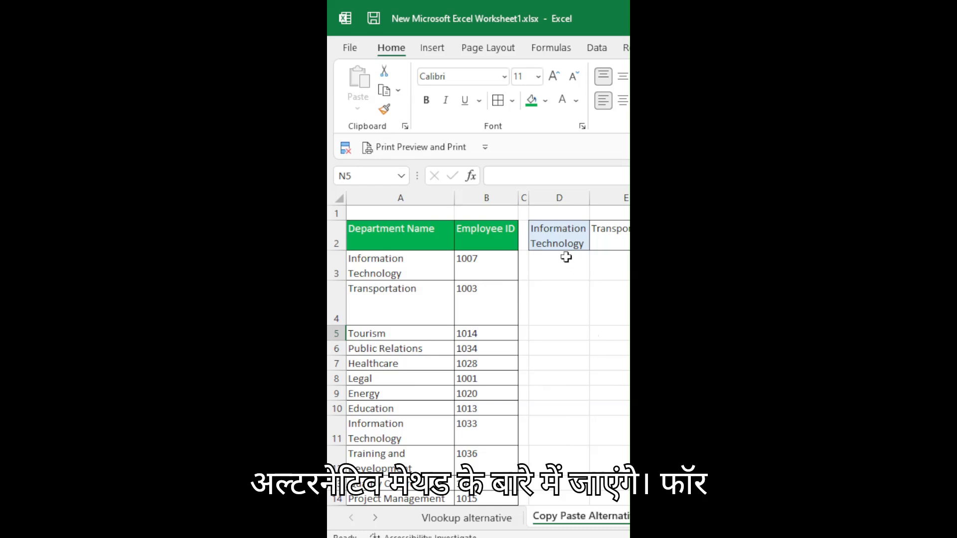
{"action": "left_click", "coordinate": [560, 242]}
{"action": "left_click_drag", "start_coordinate": [399, 231], "coordinate": [519, 158]}
{"action": "left_click", "coordinate": [573, 238]}
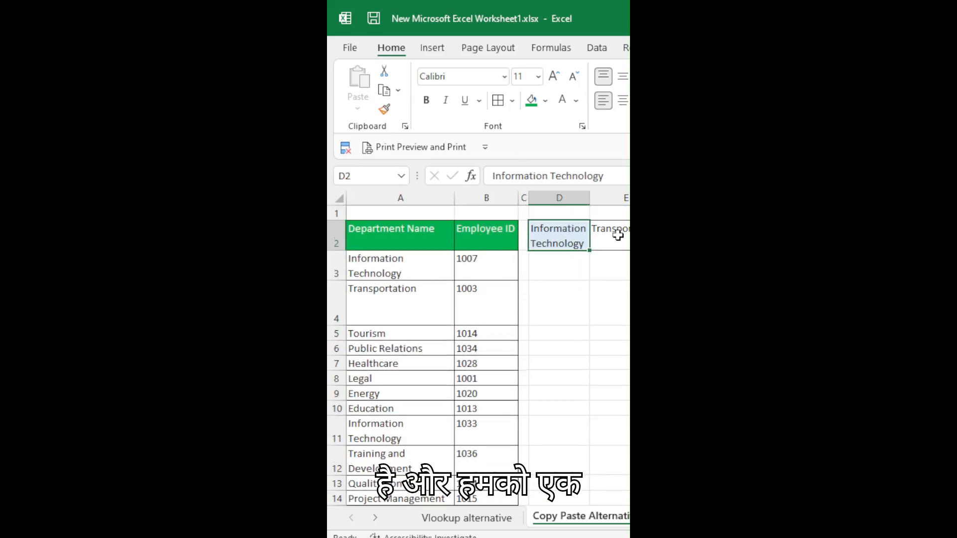
{"action": "left_click_drag", "start_coordinate": [559, 237], "coordinate": [743, 238]}
{"action": "left_click", "coordinate": [627, 241]}
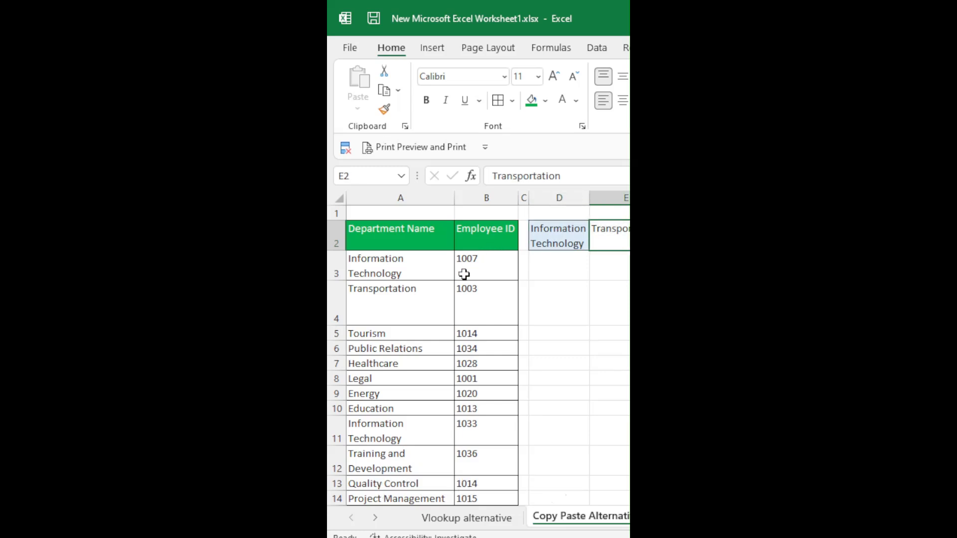
{"action": "left_click", "coordinate": [567, 239]}
{"action": "left_click", "coordinate": [559, 274]}
{"action": "left_click", "coordinate": [556, 334]}
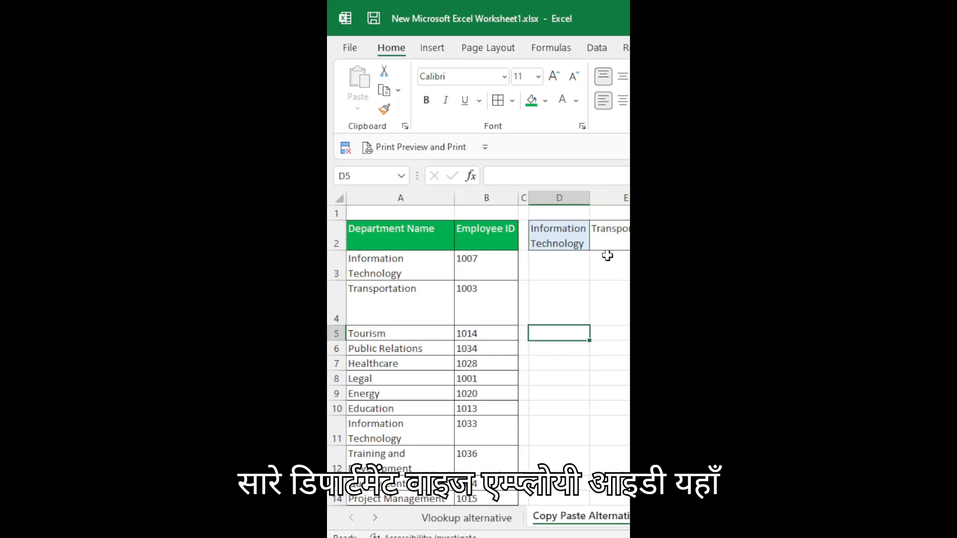
Copy the first Information Technology employee ID from B3 into D3.
{"action": "left_click", "coordinate": [402, 256]}
{"action": "left_click", "coordinate": [470, 265]}
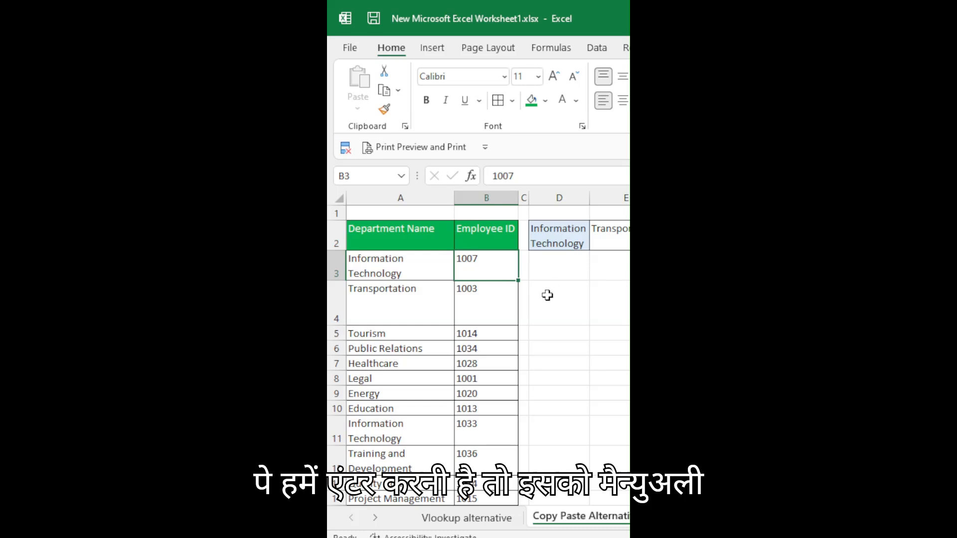
{"action": "key", "text": "ctrl+c"}
{"action": "left_click", "coordinate": [565, 257]}
{"action": "key", "text": "ctrl+v"}
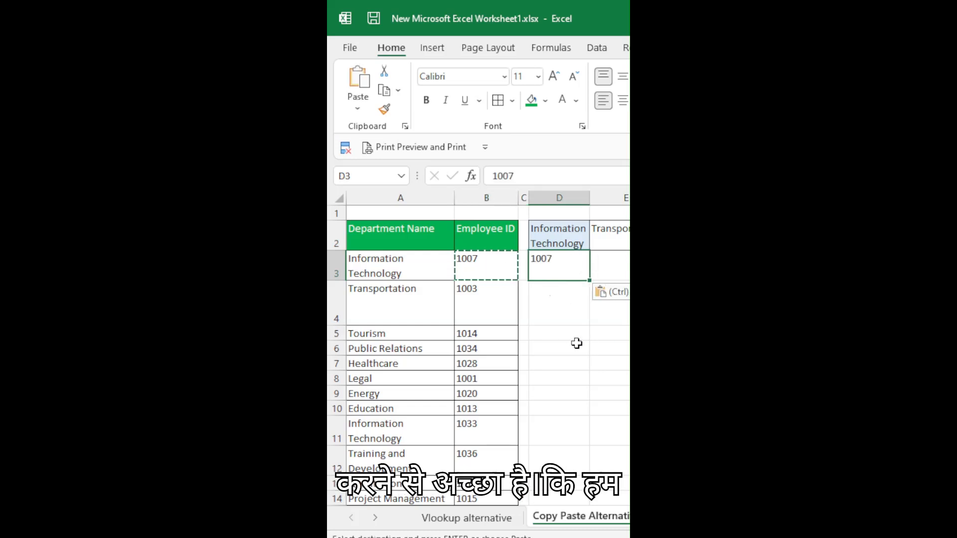
Copy the second Information Technology employee ID from B11 into D4.
{"action": "left_click", "coordinate": [407, 378]}
{"action": "left_click", "coordinate": [401, 424]}
{"action": "left_click", "coordinate": [489, 427]}
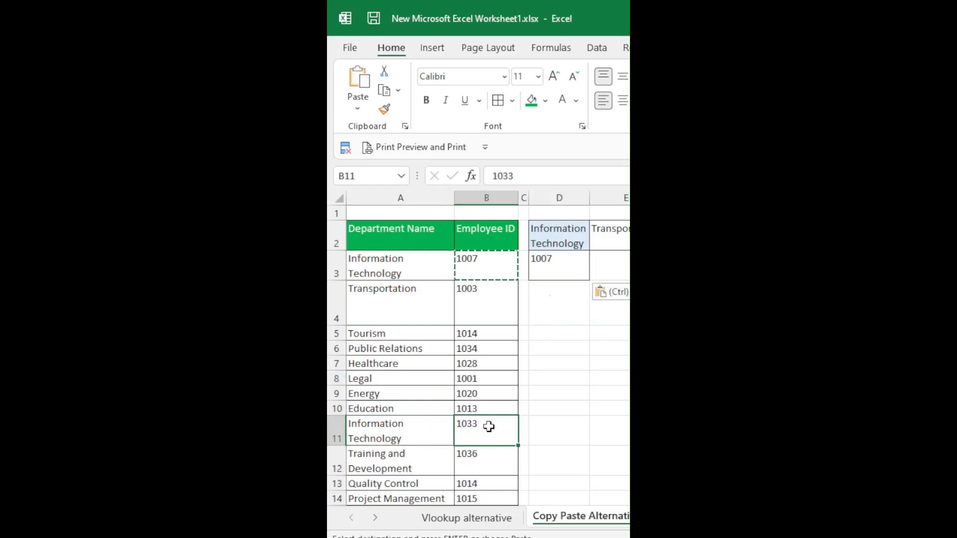
{"action": "key", "text": "ctrl+c"}
{"action": "left_click", "coordinate": [551, 290]}
{"action": "key", "text": "ctrl+v"}
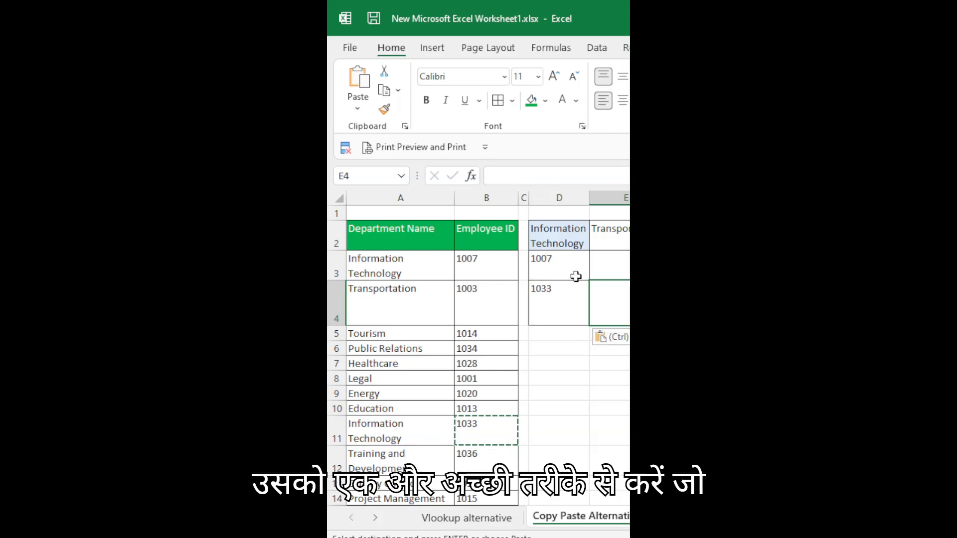
Undo both pasted employee IDs in column D and cancel the copy selection.
{"action": "left_click", "coordinate": [573, 276]}
{"action": "key", "text": "ctrl+z"}
{"action": "key", "text": "ctrl+z"}
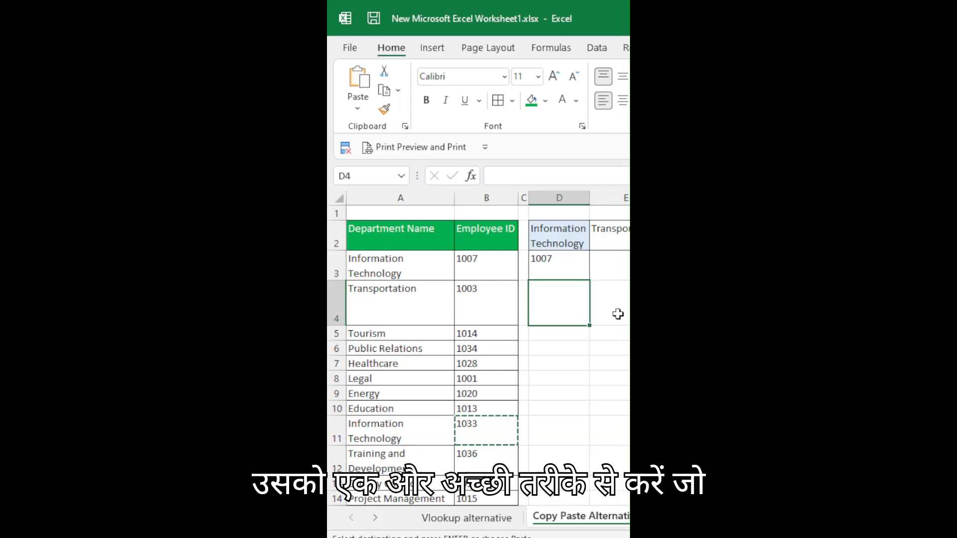
{"action": "key", "text": "Escape"}
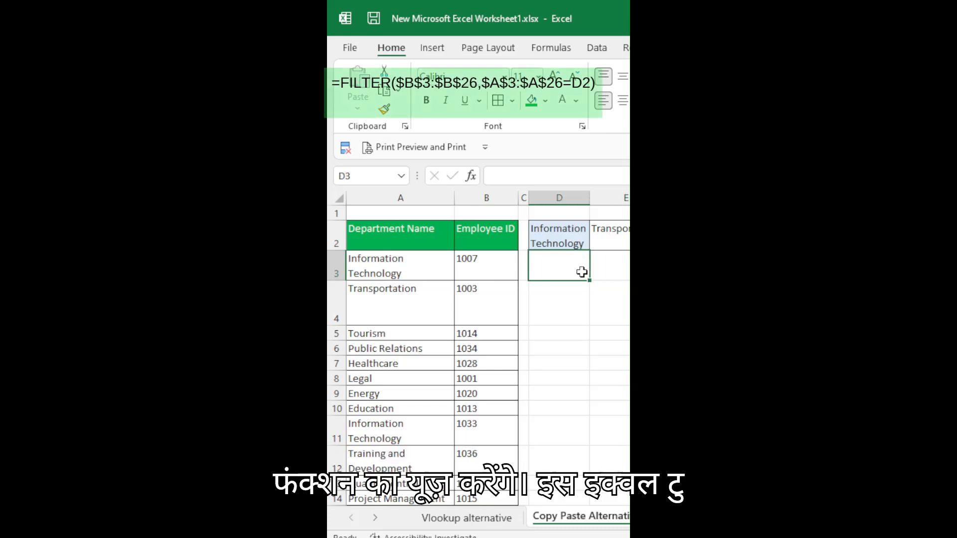
Enter =FILTER($B$3:$B$26,$A$3:$A$26=D2) in D3 to list the Information Technology employee IDs.
{"action": "type", "text": "=fil"}
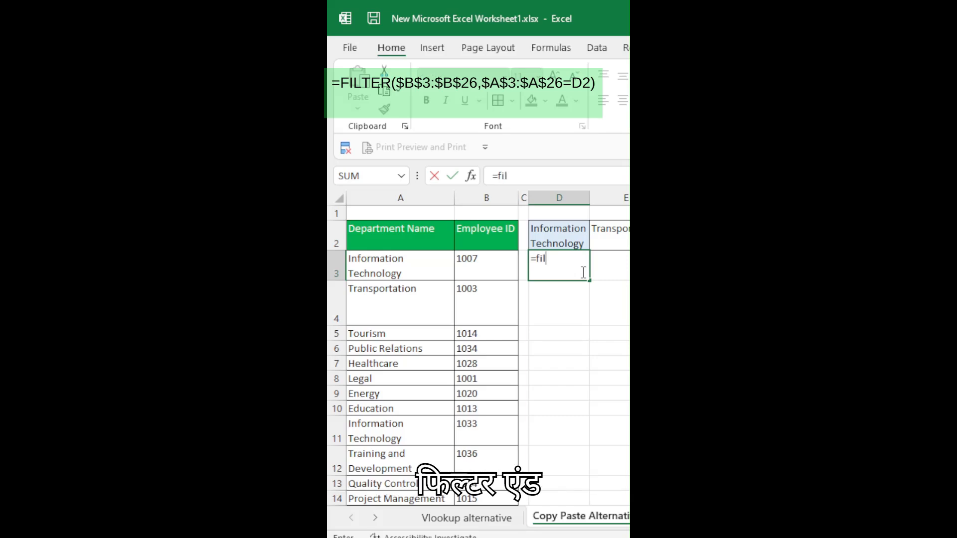
{"action": "type", "text": "ter"}
{"action": "key", "text": "Tab"}
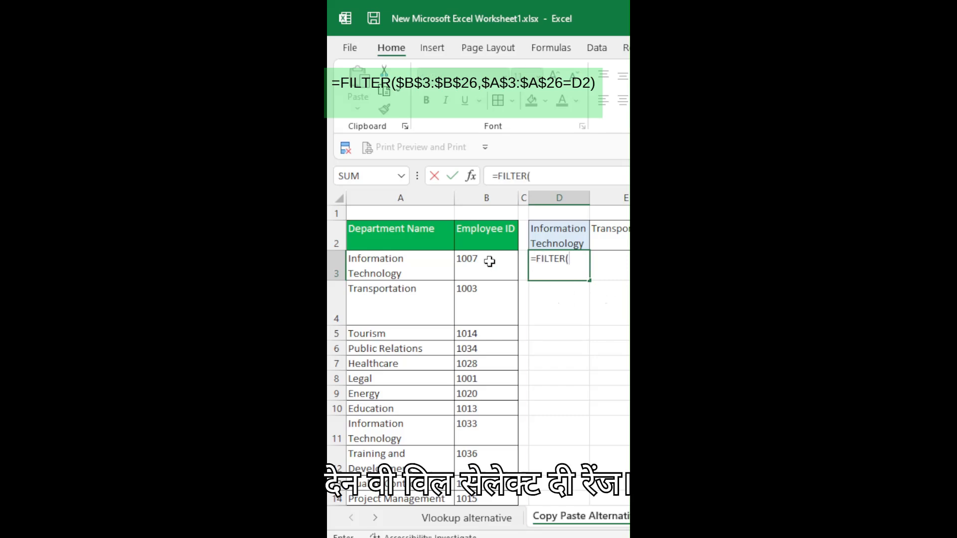
{"action": "left_click_drag", "start_coordinate": [487, 268], "coordinate": [493, 473]}
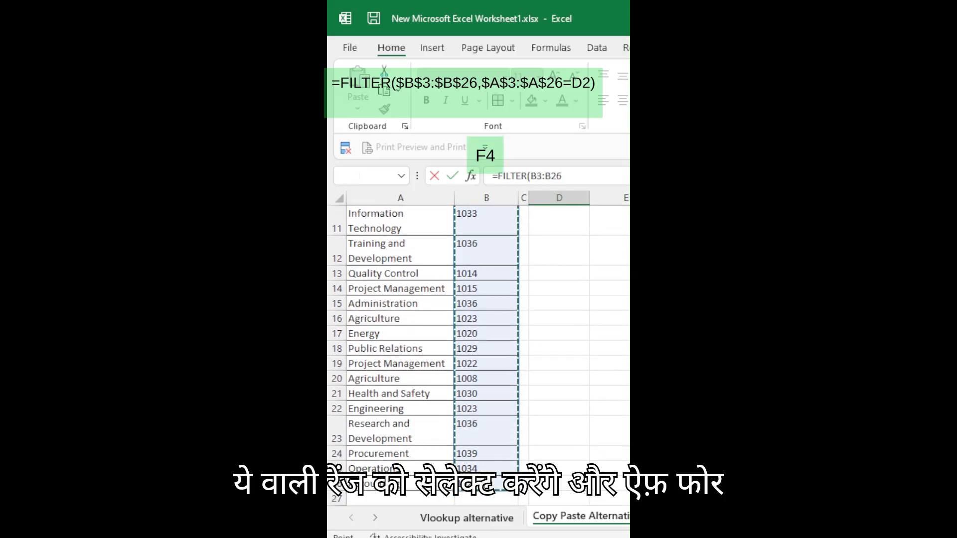
{"action": "key", "text": "F4"}
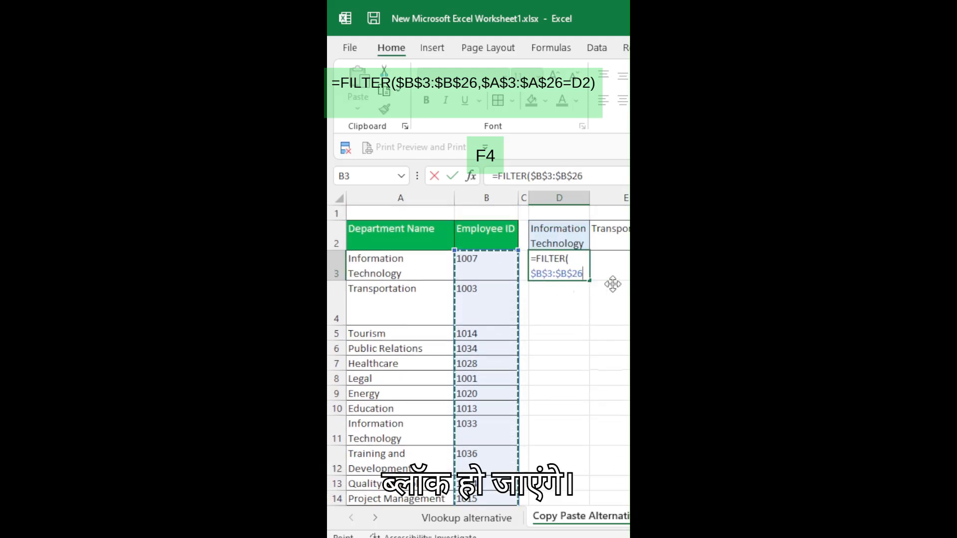
{"action": "type", "text": ","}
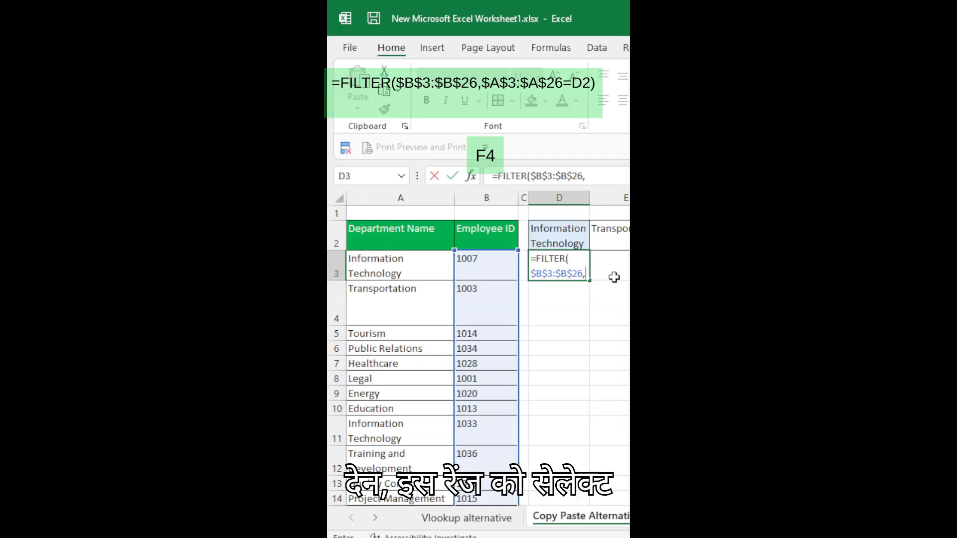
{"action": "left_click_drag", "start_coordinate": [422, 268], "coordinate": [406, 447]}
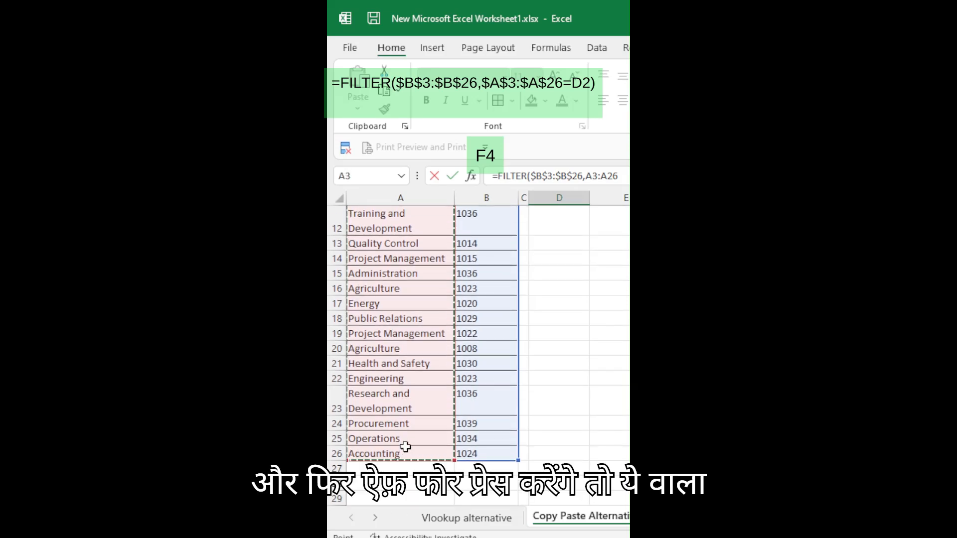
{"action": "key", "text": "F4"}
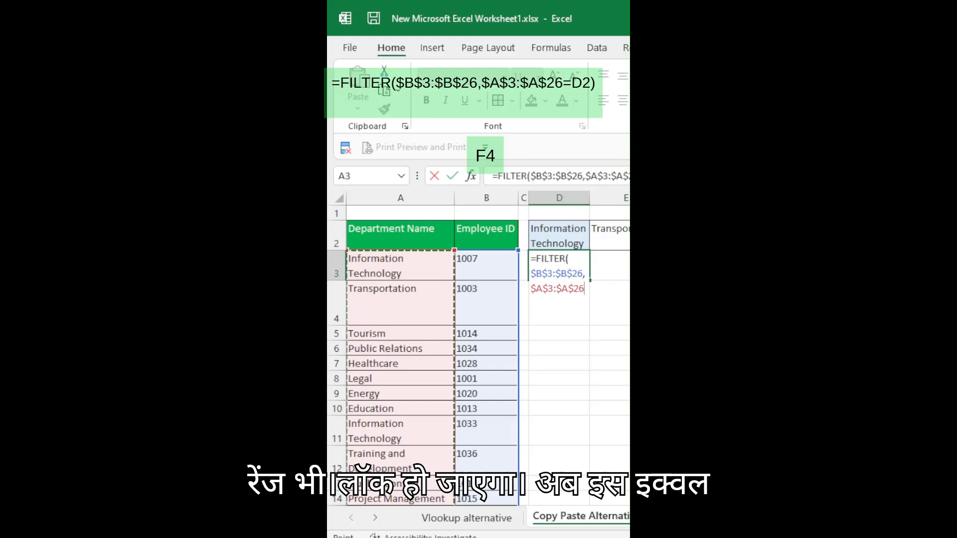
{"action": "type", "text": "="}
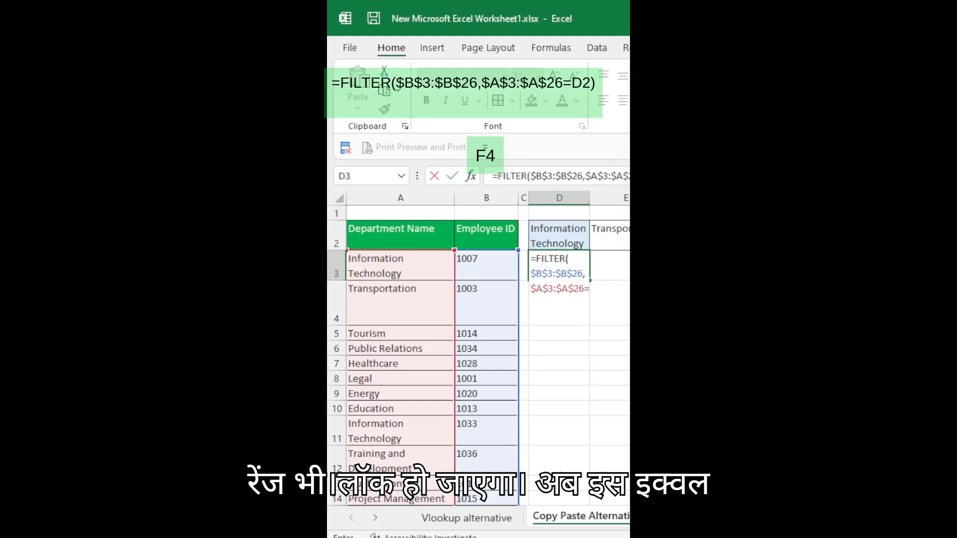
{"action": "left_click", "coordinate": [561, 229]}
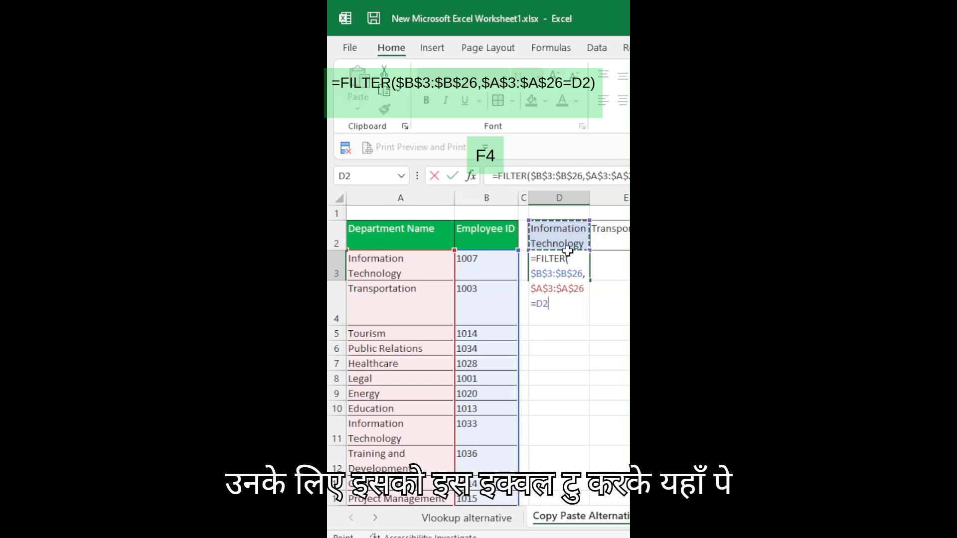
{"action": "type", "text": ")"}
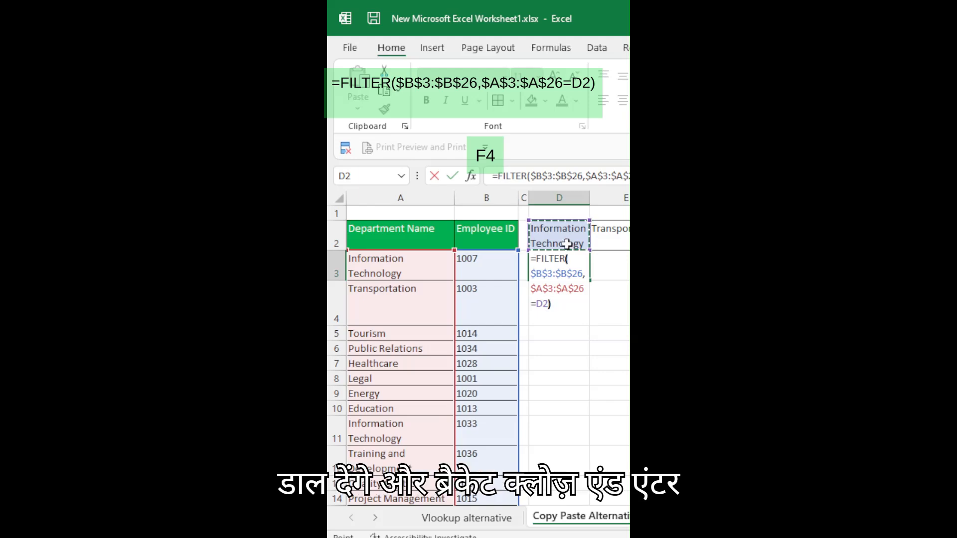
{"action": "key", "text": "Return"}
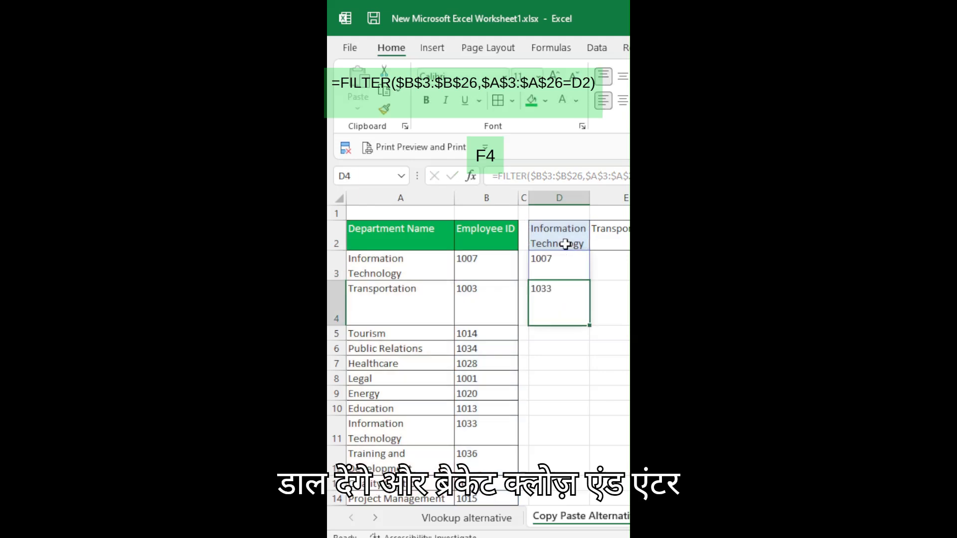
Fill the FILTER formula from D3 across row 3 under the remaining department headings.
{"action": "left_click", "coordinate": [566, 274]}
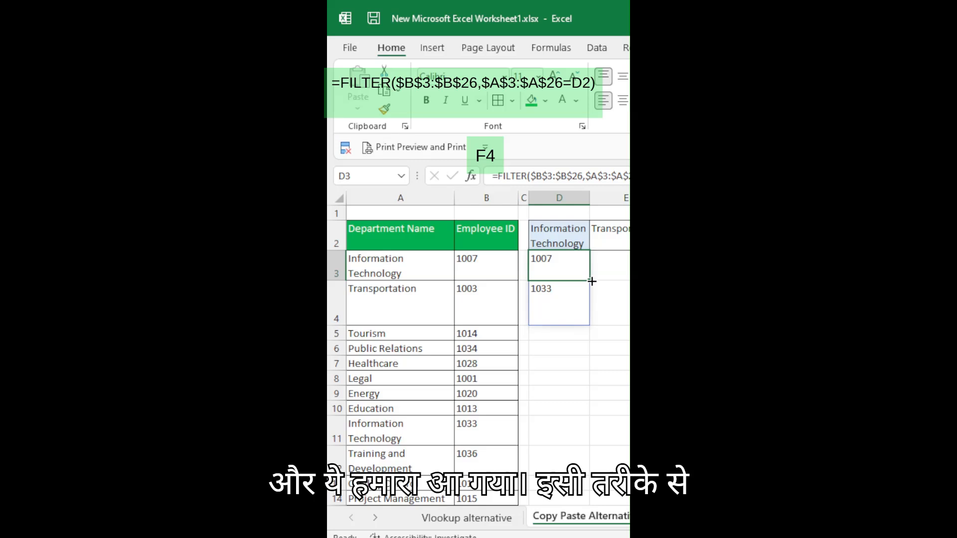
{"action": "left_click_drag", "start_coordinate": [592, 281], "coordinate": [636, 280]}
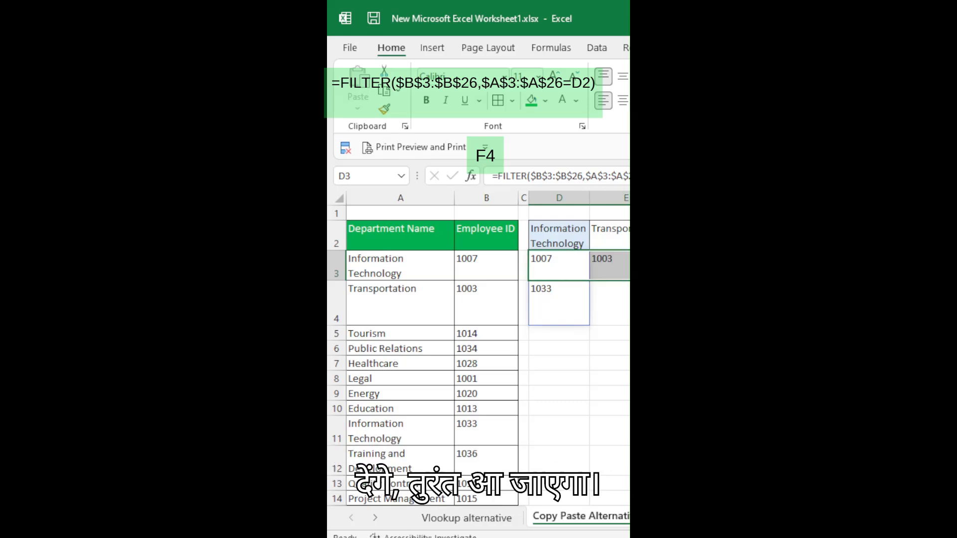
{"action": "scroll", "coordinate": [488, 349], "scroll_direction": "right", "scroll_amount": 4}
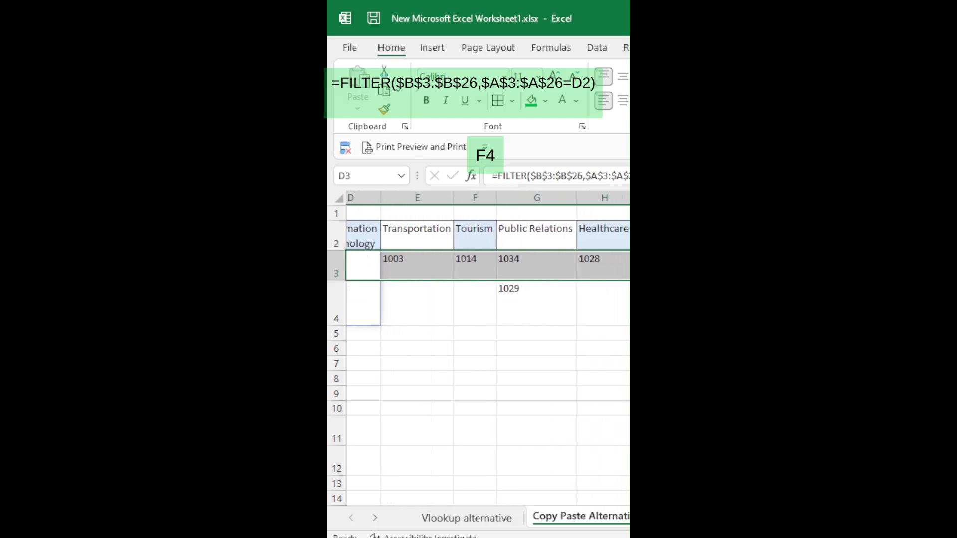
{"action": "scroll", "coordinate": [479, 349], "scroll_direction": "left", "scroll_amount": 4}
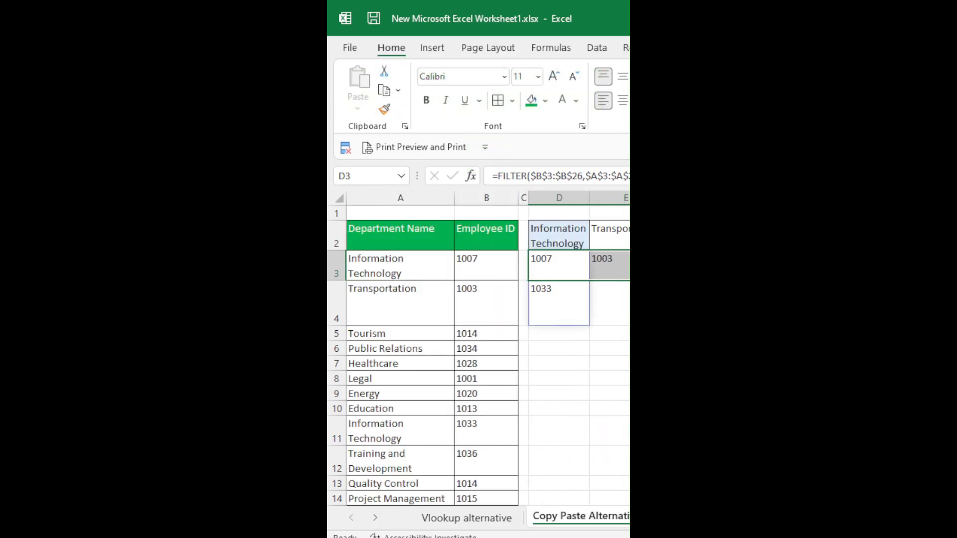
{"action": "left_click", "coordinate": [620, 394]}
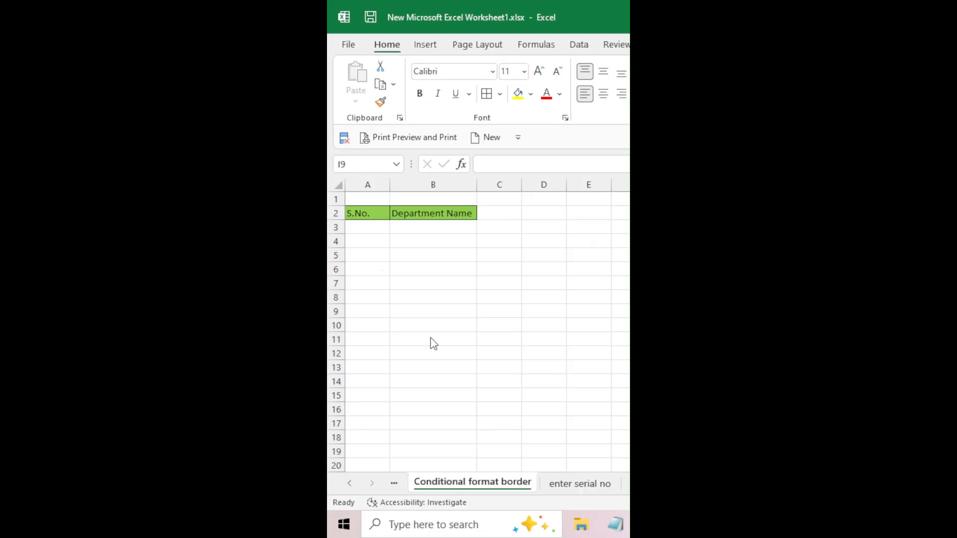
Apply borders manually to all cells in the range A2:B16 on the Conditional format border sheet.
{"action": "left_click", "coordinate": [419, 244]}
{"action": "left_click", "coordinate": [365, 227]}
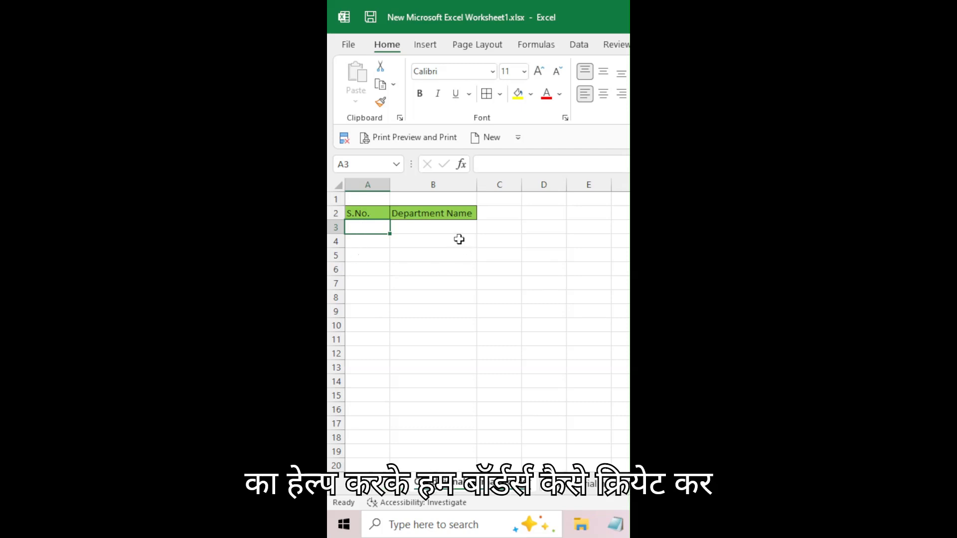
{"action": "left_click_drag", "start_coordinate": [387, 218], "coordinate": [412, 407]}
{"action": "left_click", "coordinate": [486, 93]}
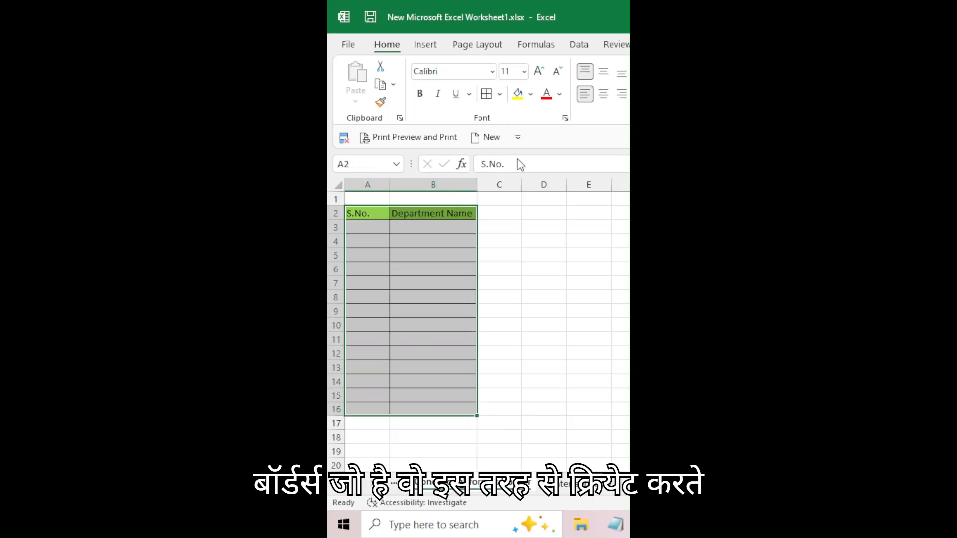
{"action": "left_click", "coordinate": [451, 268]}
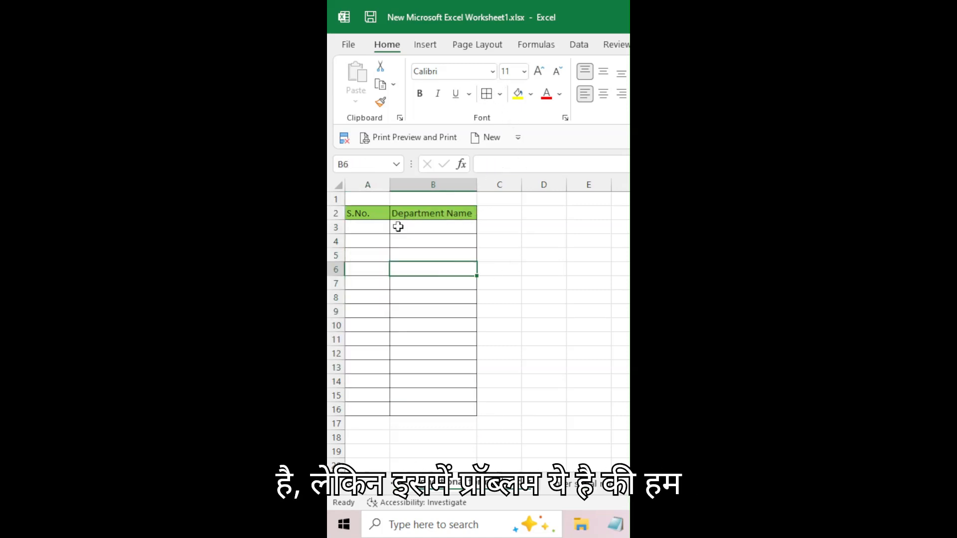
{"action": "left_click", "coordinate": [380, 224]}
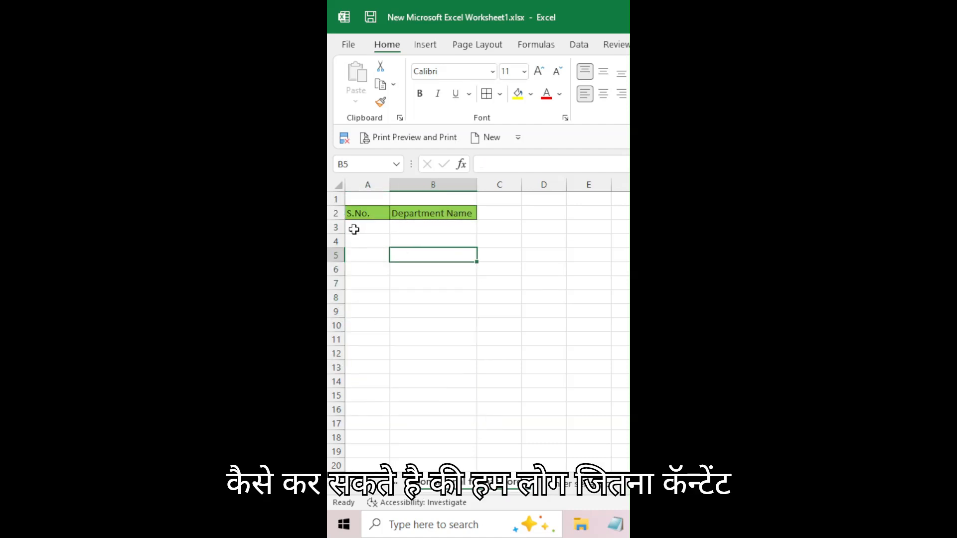
Create a new conditional formatting rule for columns A and B of type "Use a formula to determine which cells to format".
{"action": "left_click", "coordinate": [357, 227]}
{"action": "left_click", "coordinate": [441, 309]}
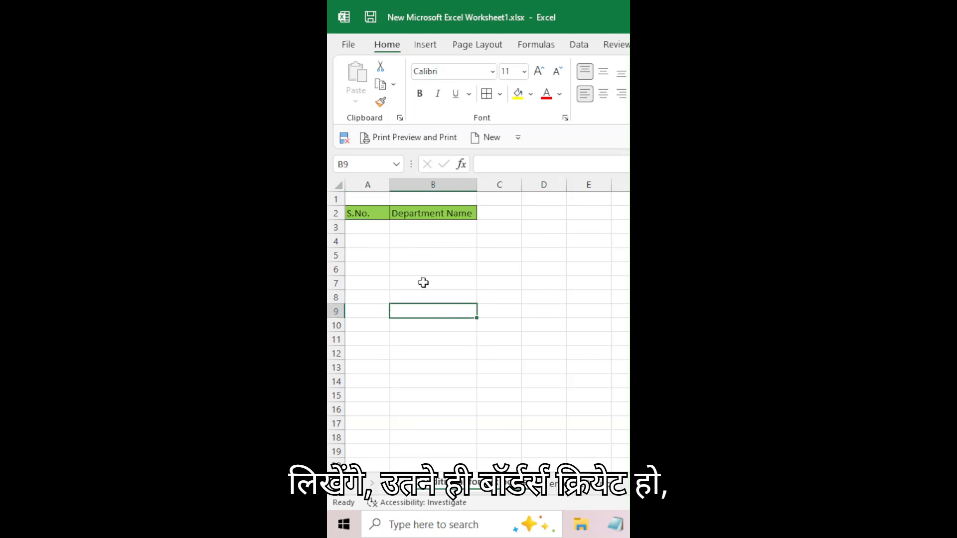
{"action": "left_click", "coordinate": [368, 184]}
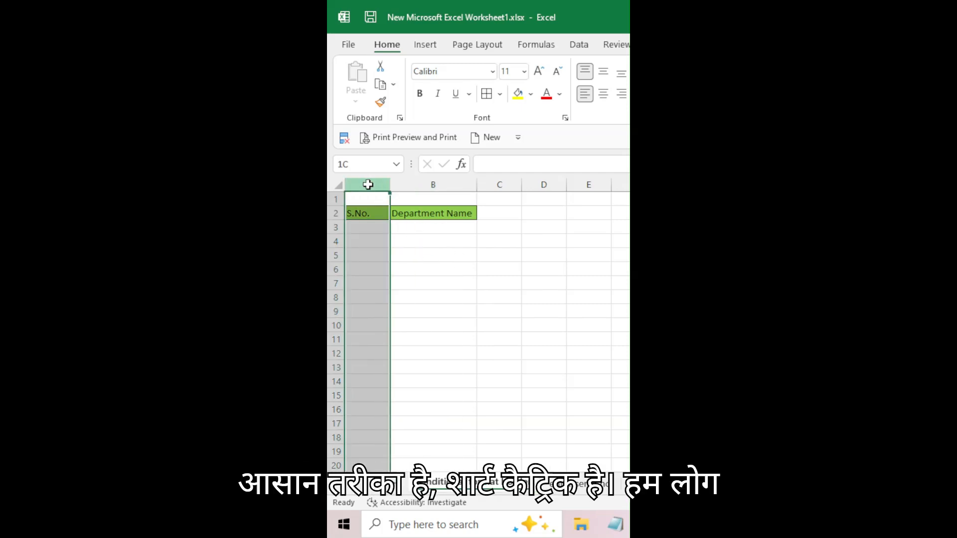
{"action": "left_click_drag", "start_coordinate": [368, 184], "coordinate": [425, 187]}
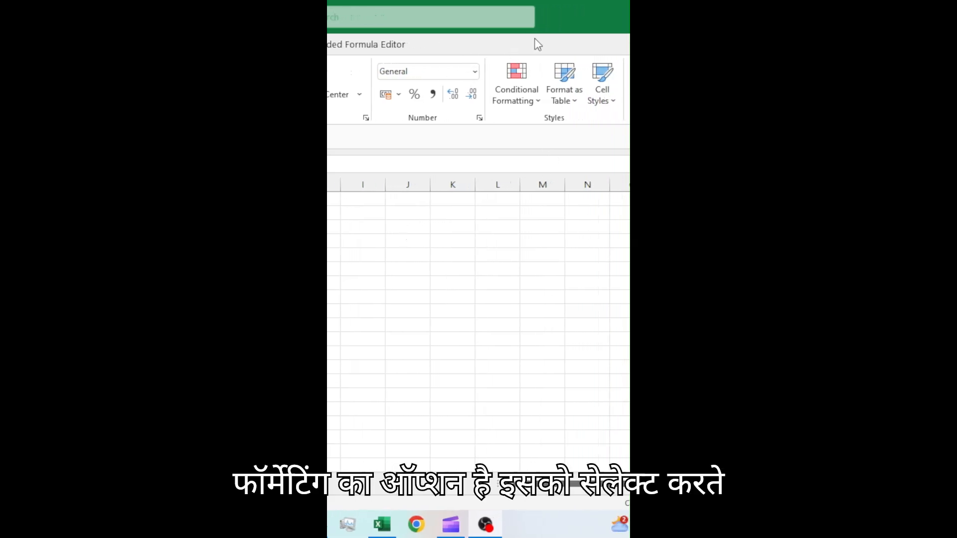
{"action": "left_click", "coordinate": [528, 102]}
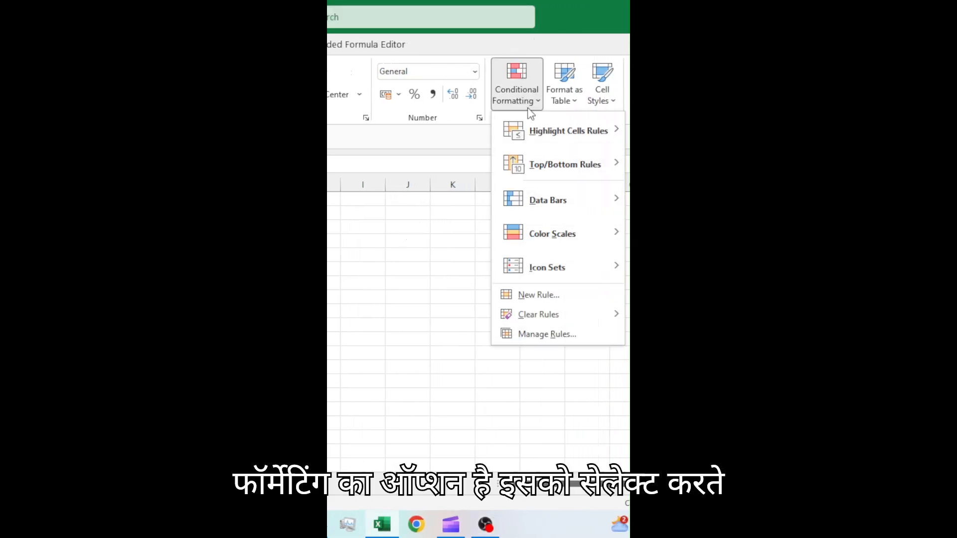
{"action": "left_click", "coordinate": [538, 295]}
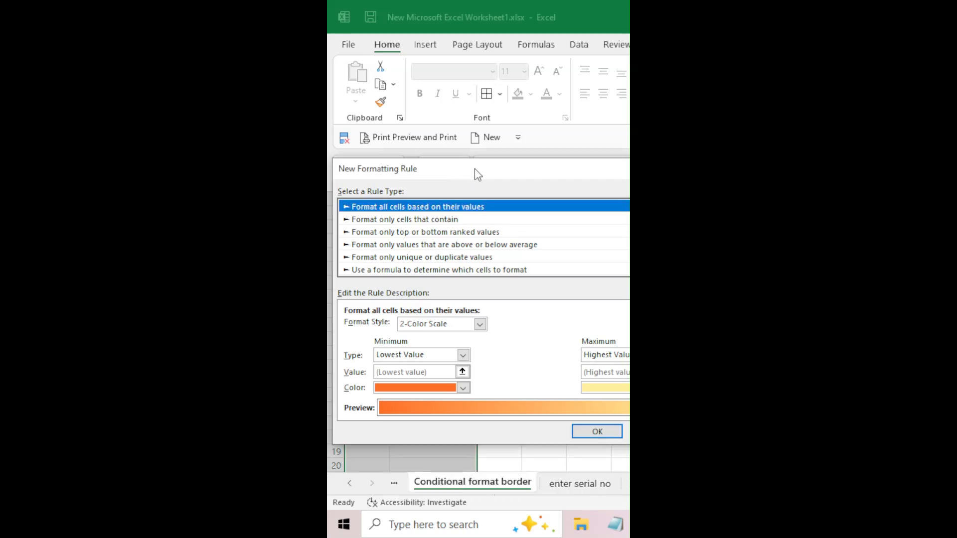
{"action": "left_click", "coordinate": [422, 273]}
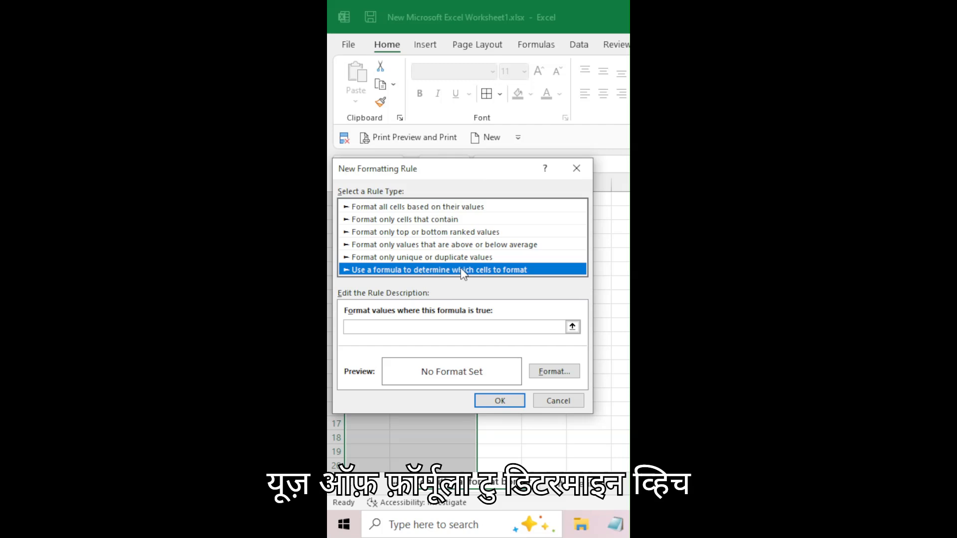
Set the rule's formula to =$A2, locking only the column of the S.No. reference.
{"action": "left_click", "coordinate": [423, 328]}
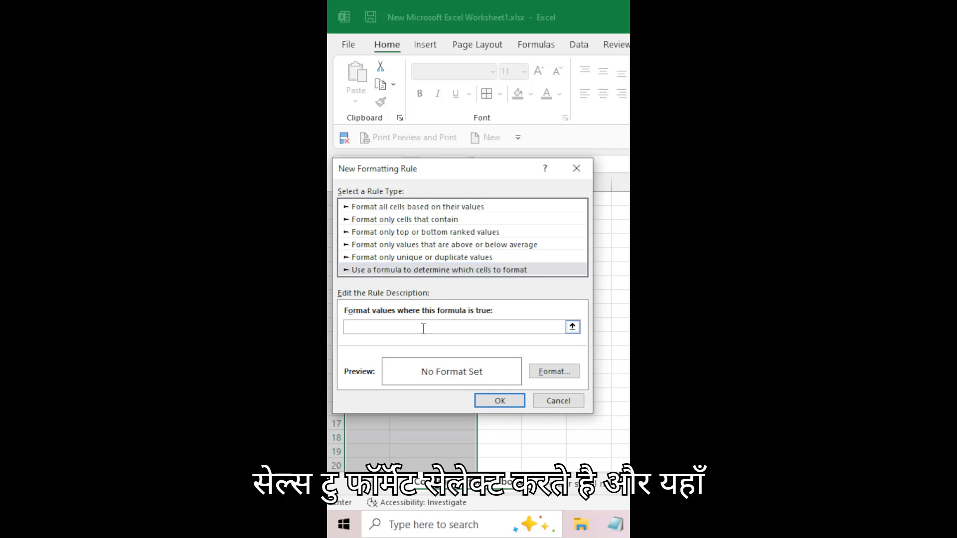
{"action": "type", "text": "="}
{"action": "left_click_drag", "start_coordinate": [441, 174], "coordinate": [575, 184]}
{"action": "left_click", "coordinate": [364, 213]}
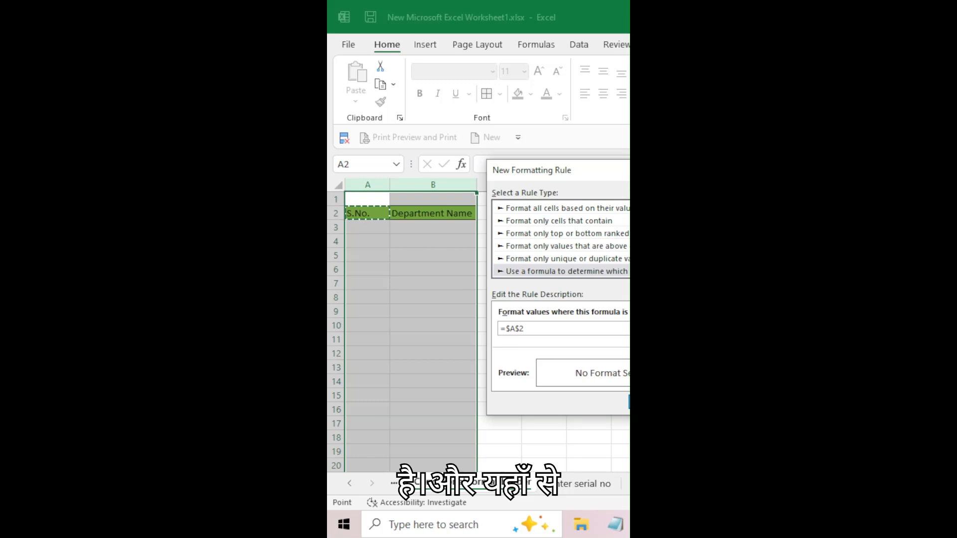
{"action": "left_click", "coordinate": [517, 329]}
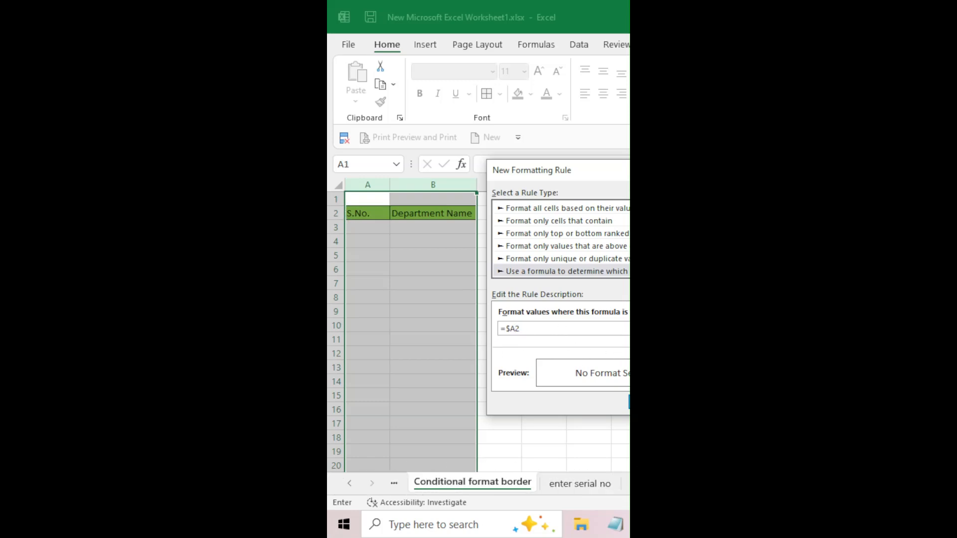
Give the rule an Outline border format and apply the conditional formatting rule.
{"action": "left_click", "coordinate": [722, 373]}
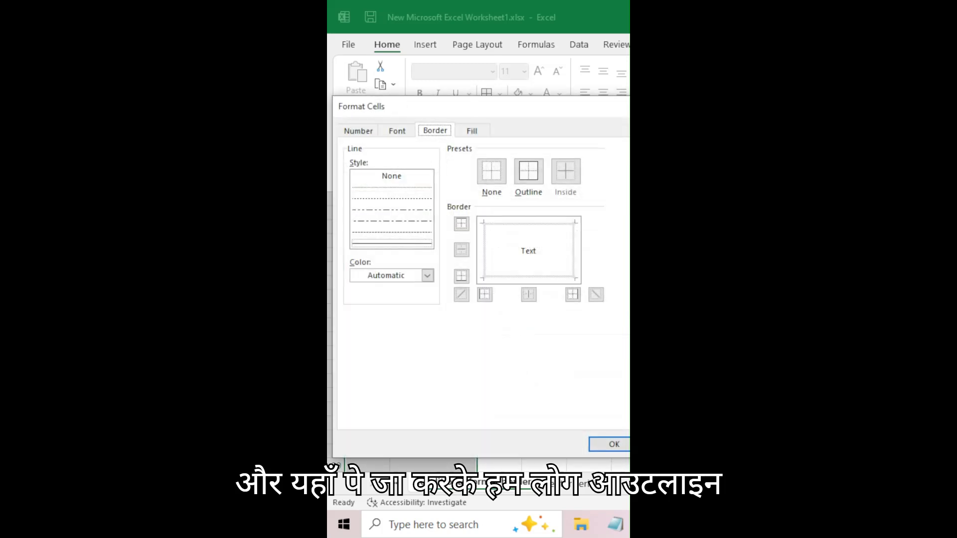
{"action": "left_click", "coordinate": [533, 169]}
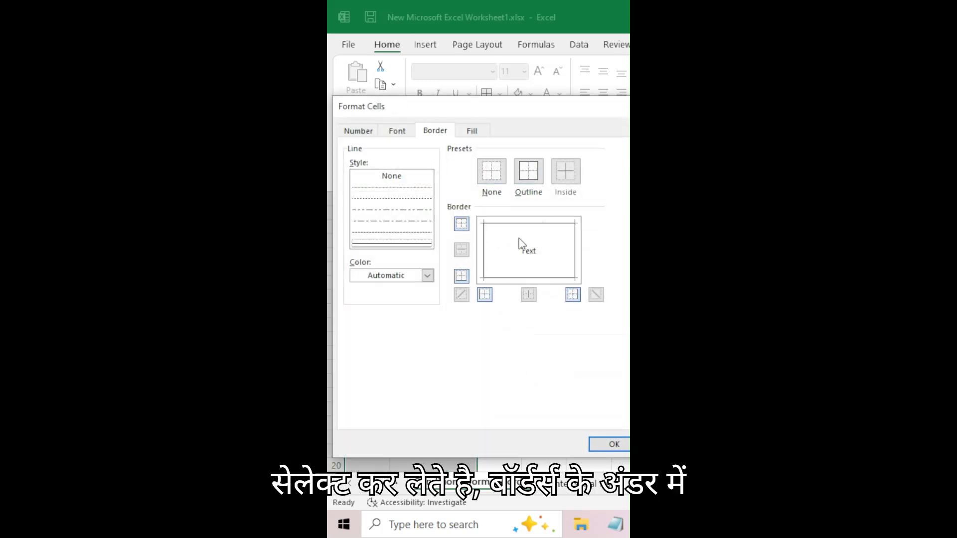
{"action": "left_click", "coordinate": [436, 130]}
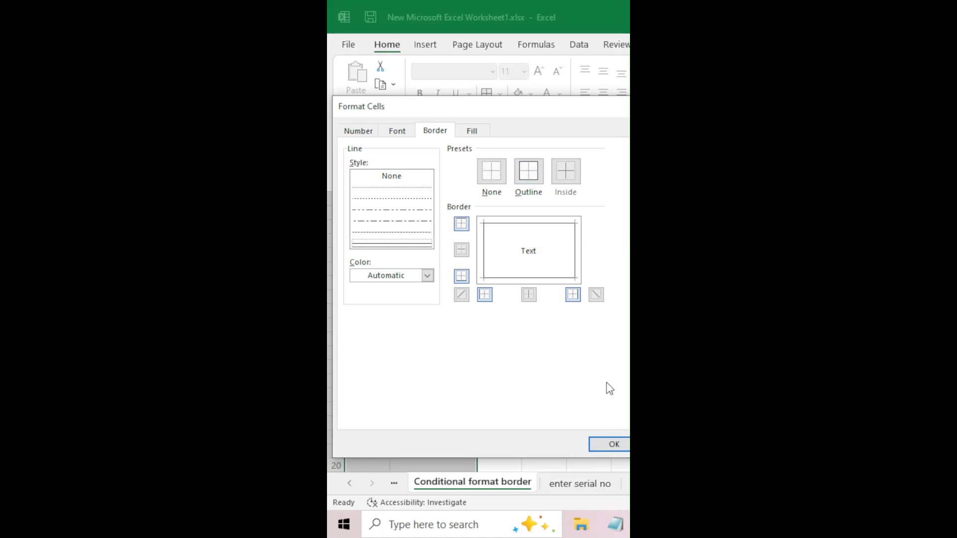
{"action": "left_click", "coordinate": [619, 445]}
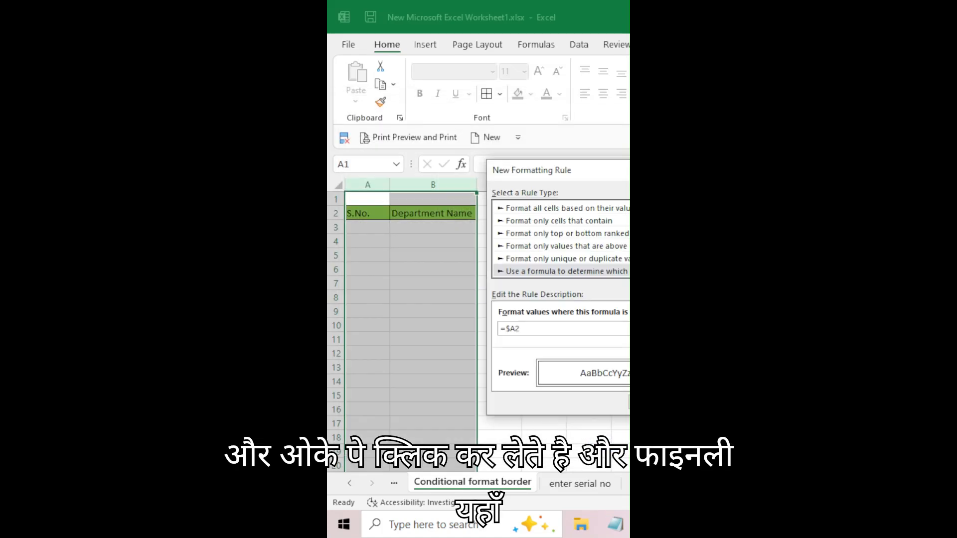
{"action": "left_click", "coordinate": [652, 403]}
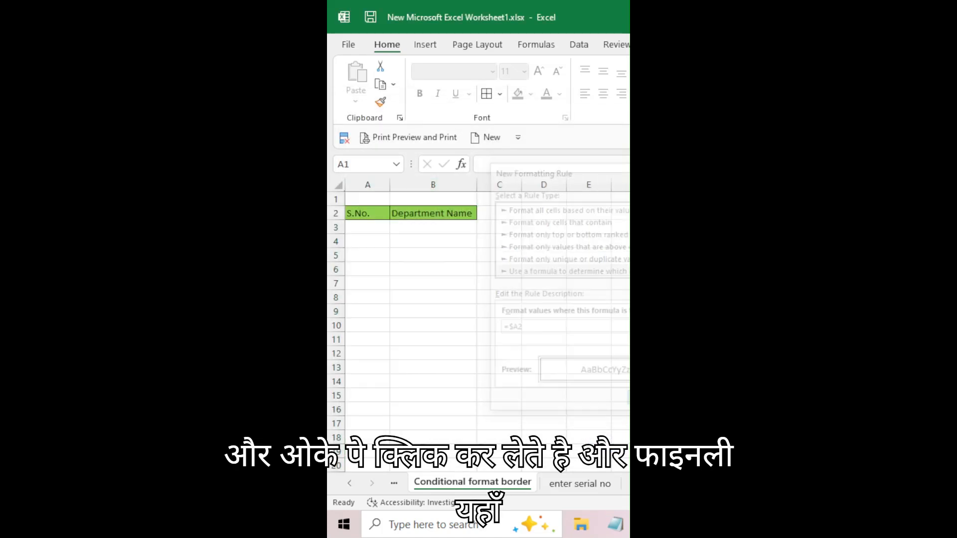
Enter serial number 1 with department HR in row 3 and 2 with Admin in row 4.
{"action": "left_click", "coordinate": [371, 230]}
{"action": "type", "text": "1"}
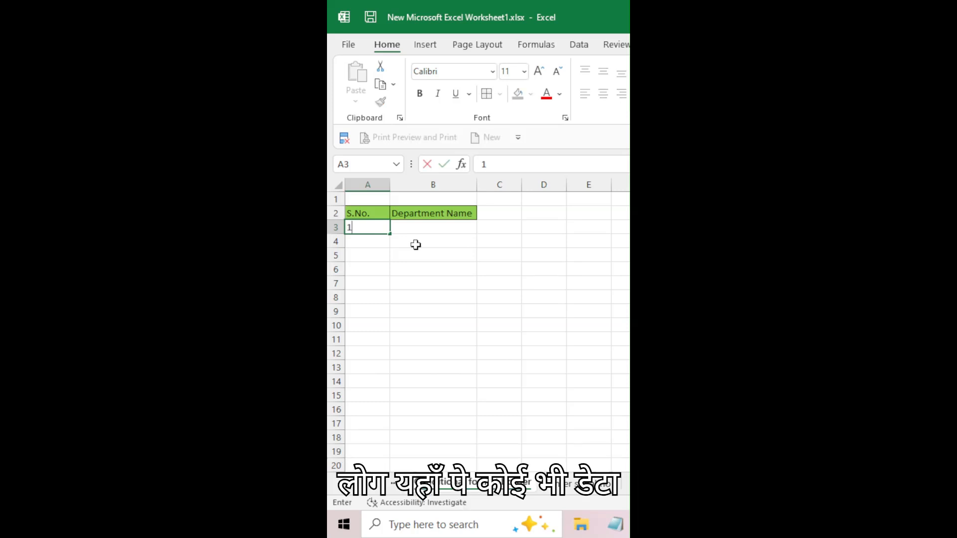
{"action": "key", "text": "Tab"}
{"action": "type", "text": "HR"}
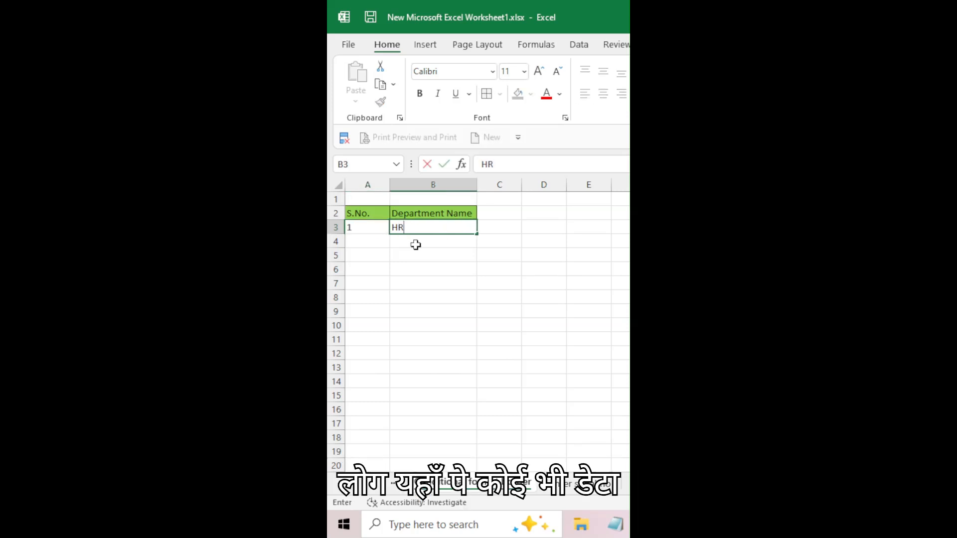
{"action": "key", "text": "Return"}
{"action": "key", "text": "Left"}
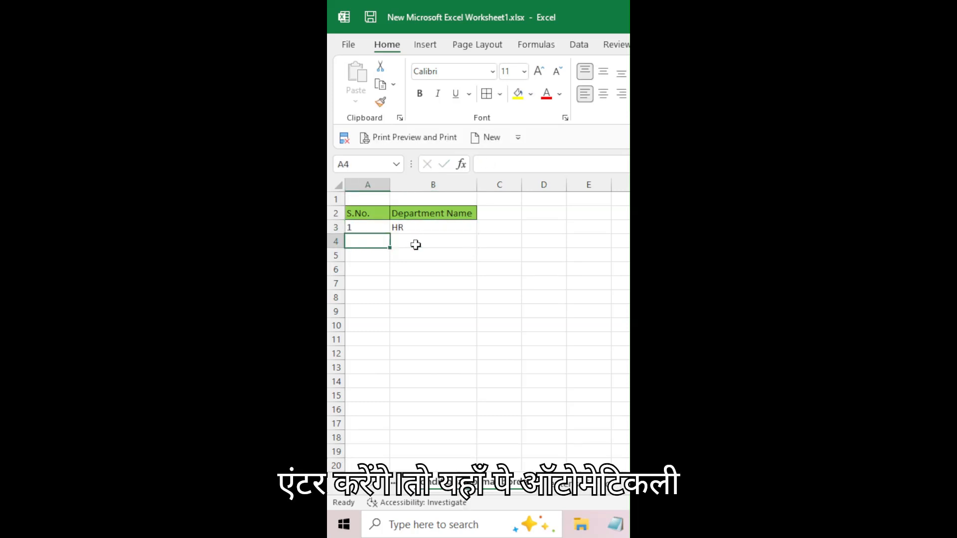
{"action": "type", "text": "2"}
{"action": "key", "text": "Tab"}
{"action": "type", "text": "Admi"}
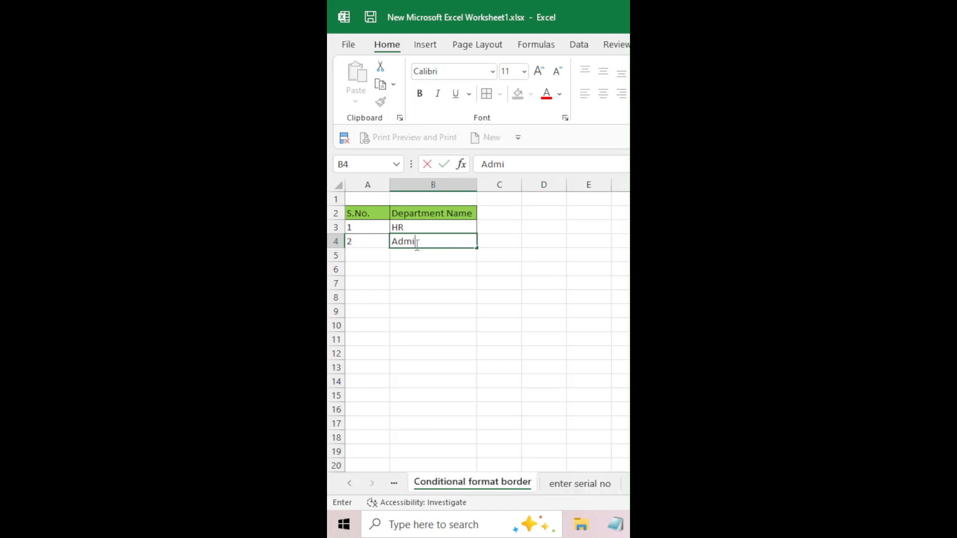
{"action": "type", "text": "n"}
{"action": "key", "text": "Return"}
{"action": "key", "text": "Left"}
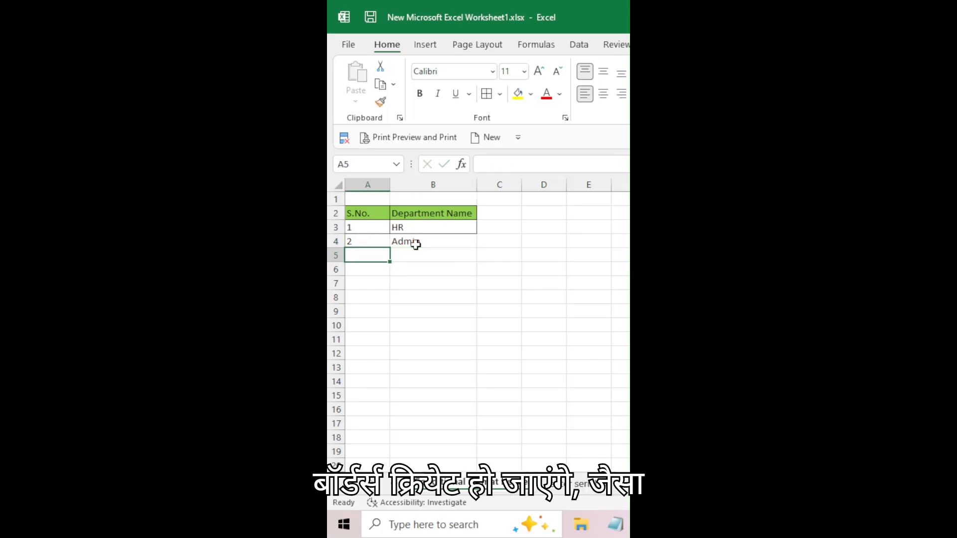
Add serial number 3 with department IT in row 5 and 4 with Project Cell in row 6.
{"action": "type", "text": "3"}
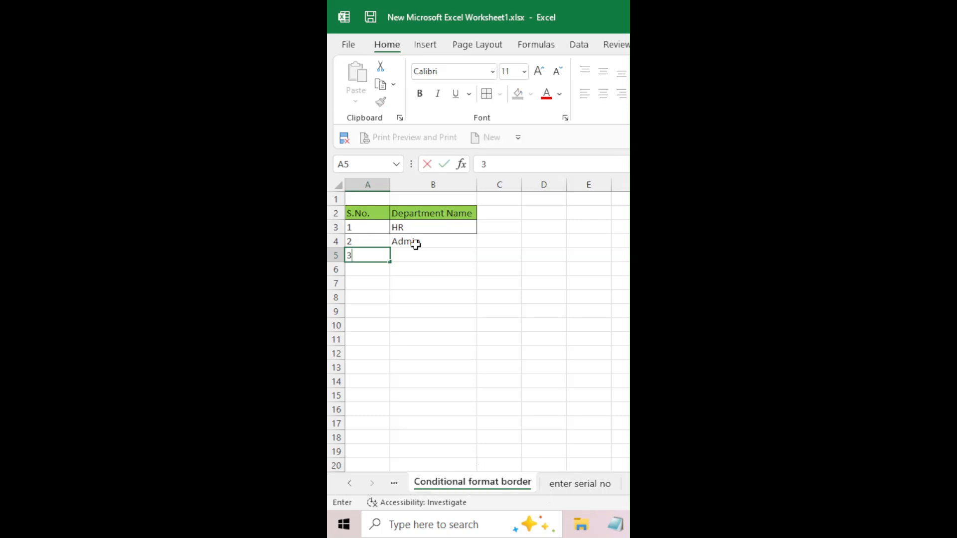
{"action": "key", "text": "Tab"}
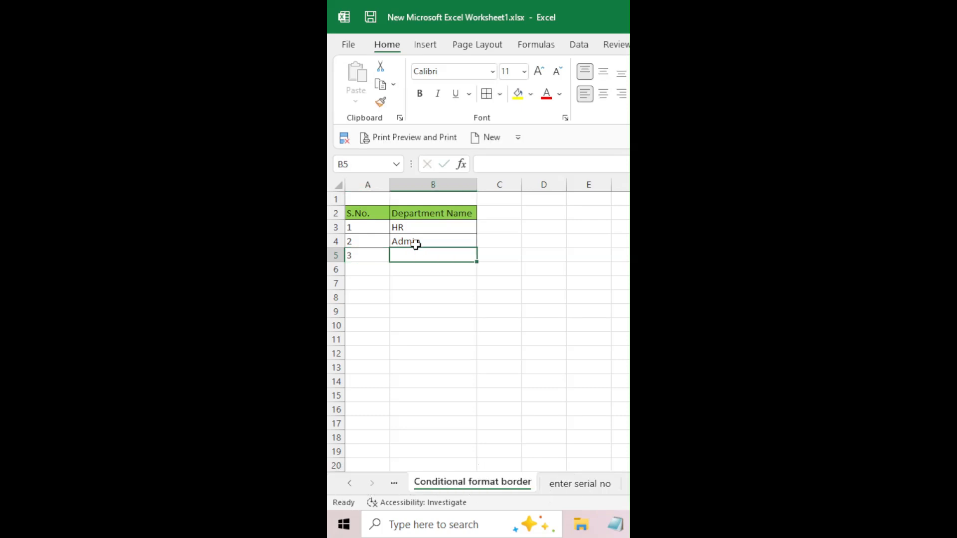
{"action": "type", "text": "IT"}
{"action": "key", "text": "Return"}
{"action": "key", "text": "Left"}
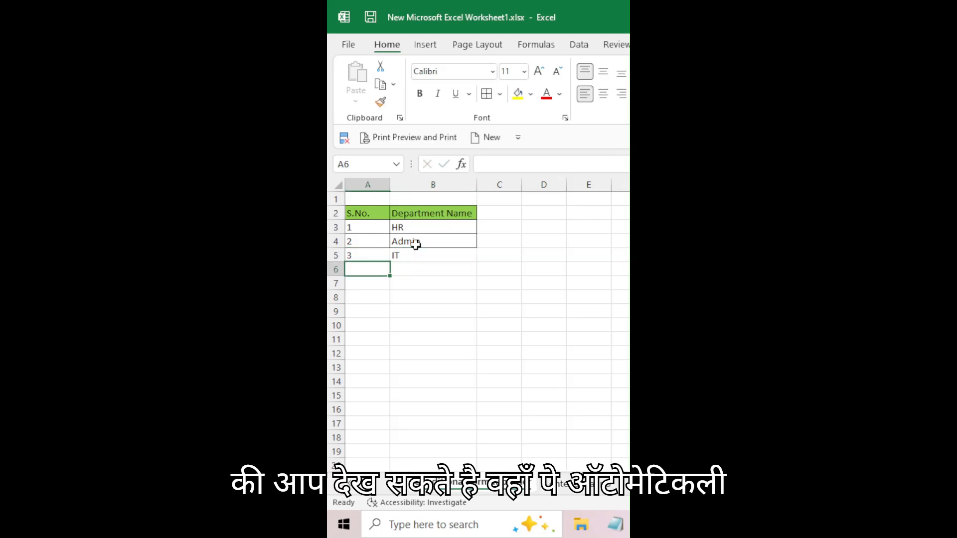
{"action": "type", "text": "4"}
{"action": "key", "text": "Tab"}
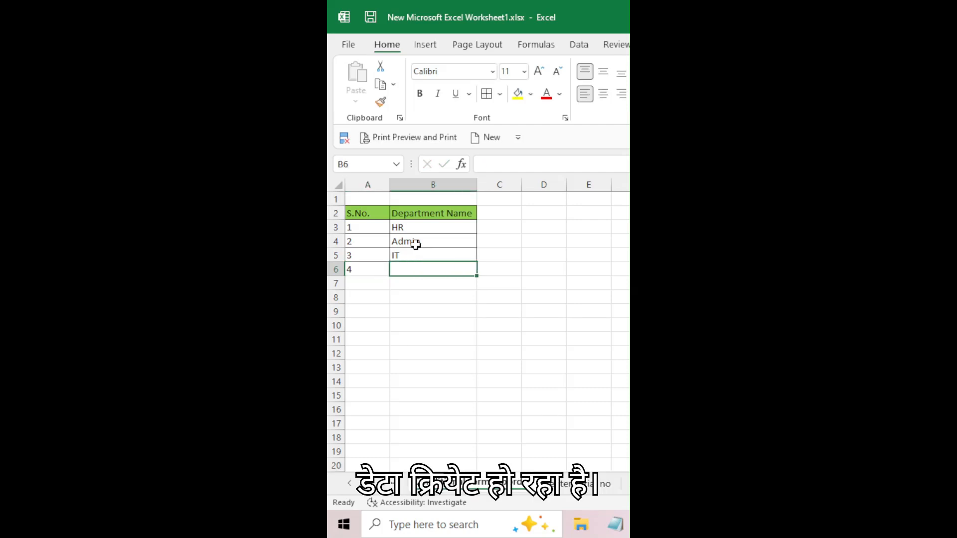
{"action": "type", "text": "Project Cell"}
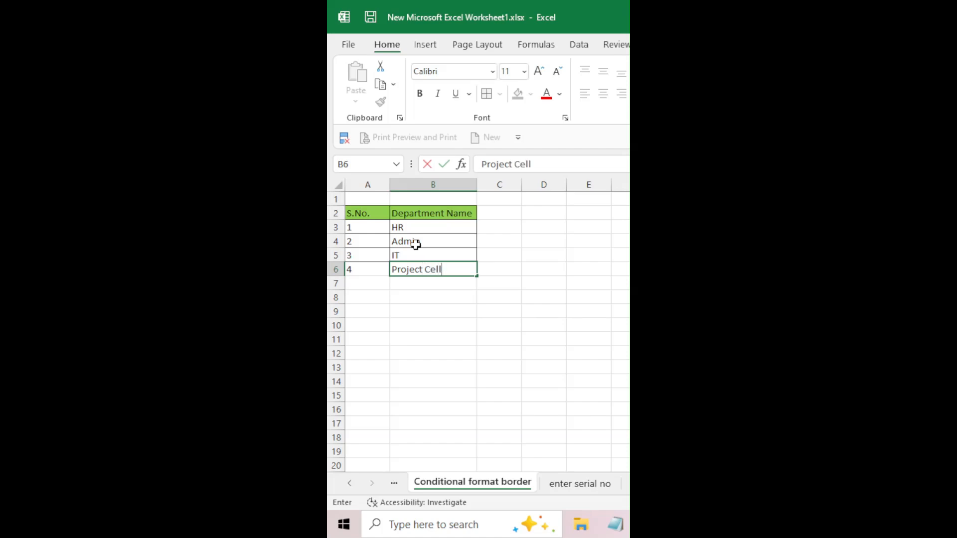
{"action": "key", "text": "Return"}
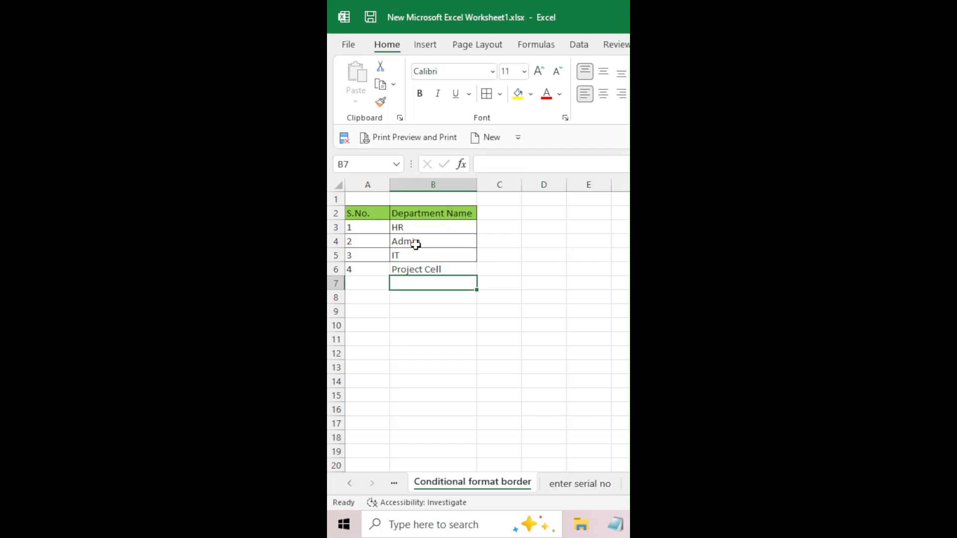
{"action": "left_click", "coordinate": [437, 257]}
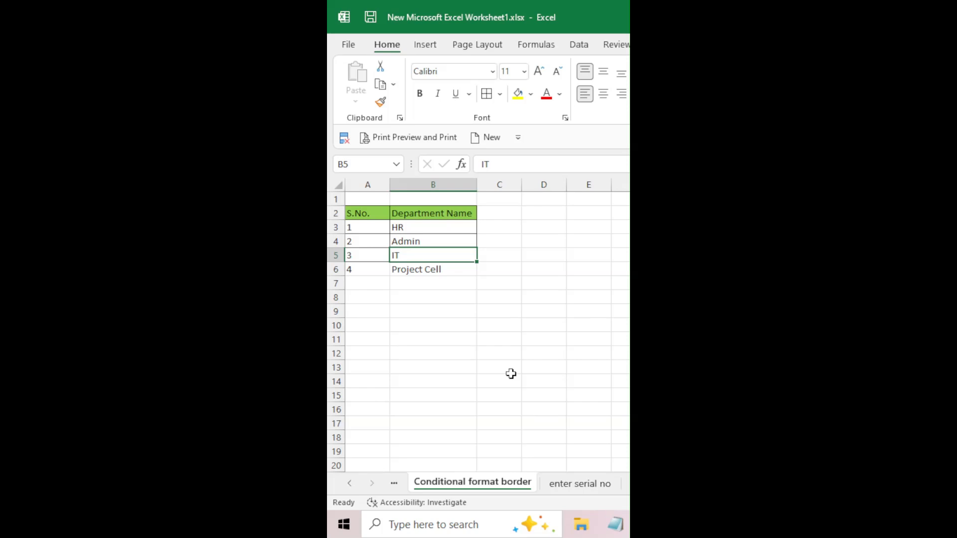
Switch to the enter serial no sheet and examine the employee rows listed under the Quality Control and Audit departments.
{"action": "left_click", "coordinate": [572, 490]}
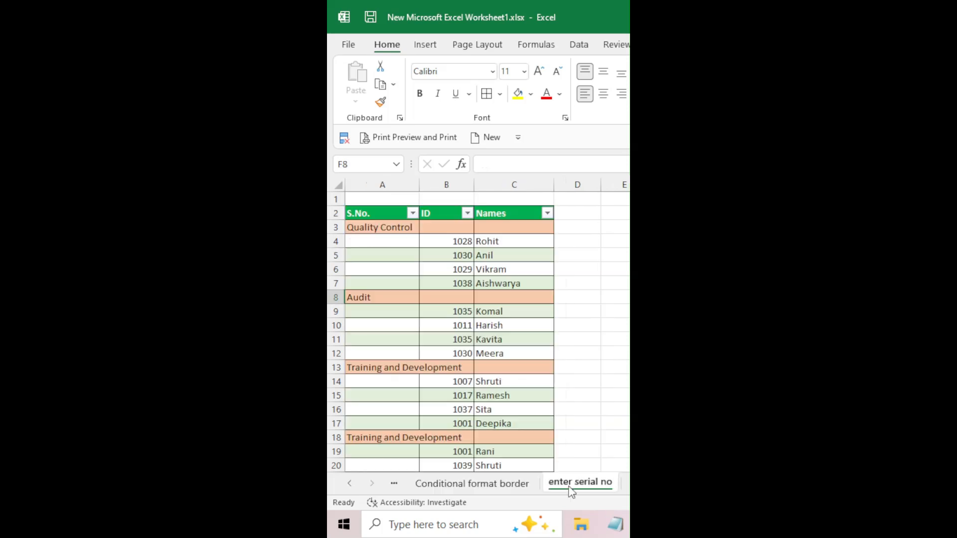
{"action": "left_click", "coordinate": [400, 244]}
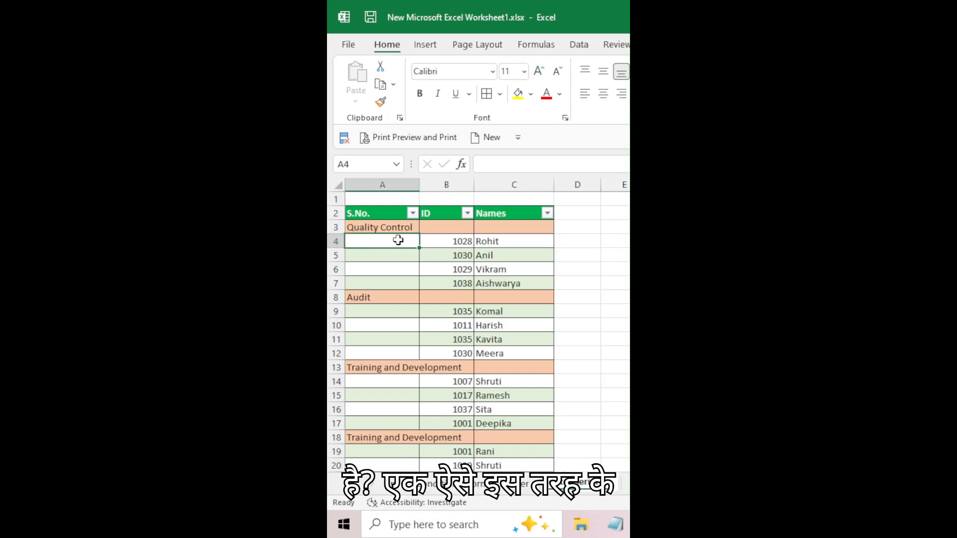
{"action": "left_click_drag", "start_coordinate": [396, 245], "coordinate": [392, 288]}
{"action": "left_click", "coordinate": [472, 284]}
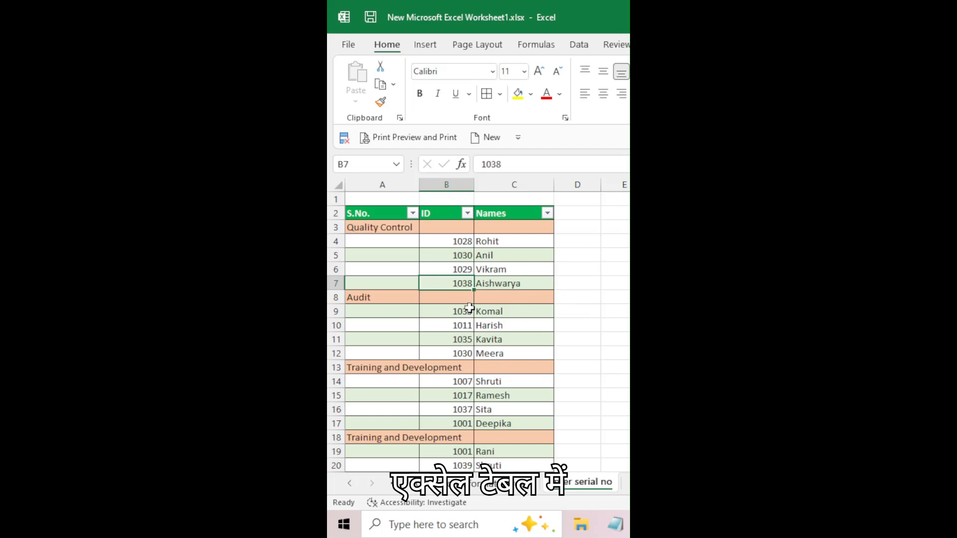
{"action": "left_click", "coordinate": [450, 268]}
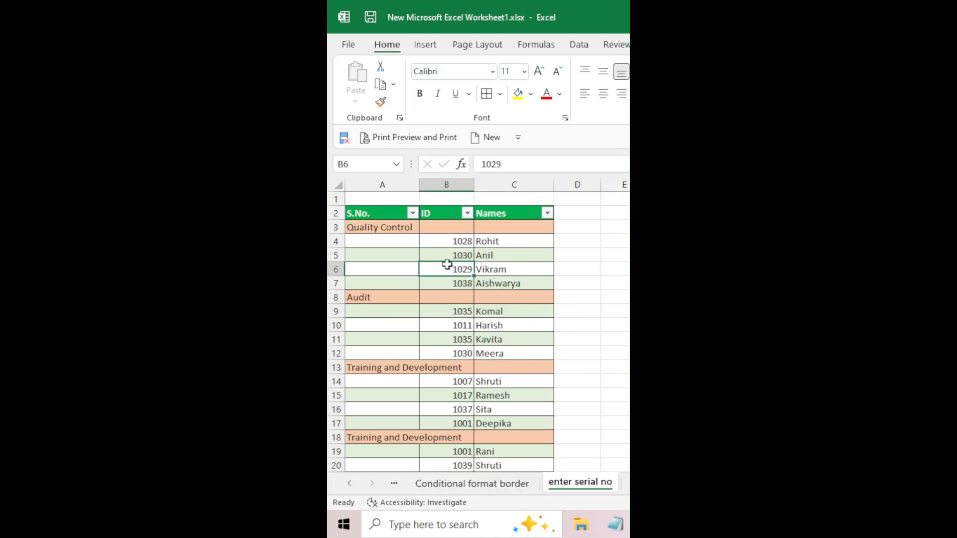
{"action": "left_click", "coordinate": [400, 239]}
{"action": "left_click", "coordinate": [398, 228]}
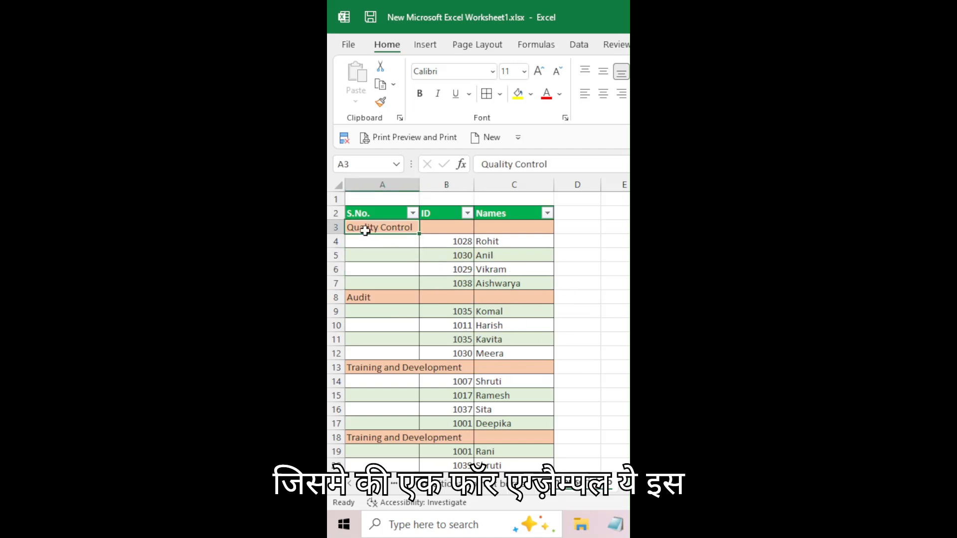
{"action": "left_click_drag", "start_coordinate": [365, 230], "coordinate": [525, 230]}
{"action": "left_click", "coordinate": [399, 227]}
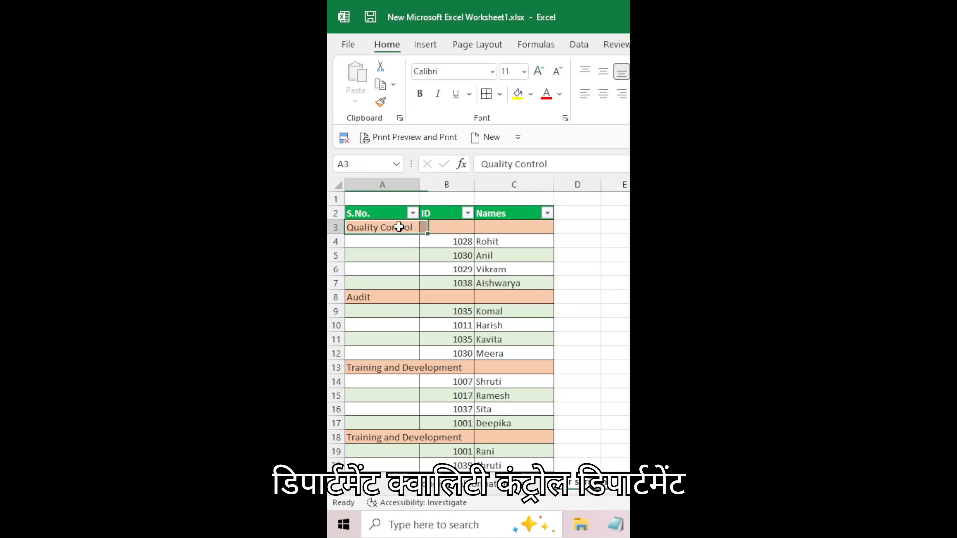
{"action": "left_click_drag", "start_coordinate": [399, 227], "coordinate": [491, 282]}
{"action": "left_click", "coordinate": [504, 240]}
{"action": "left_click", "coordinate": [470, 243]}
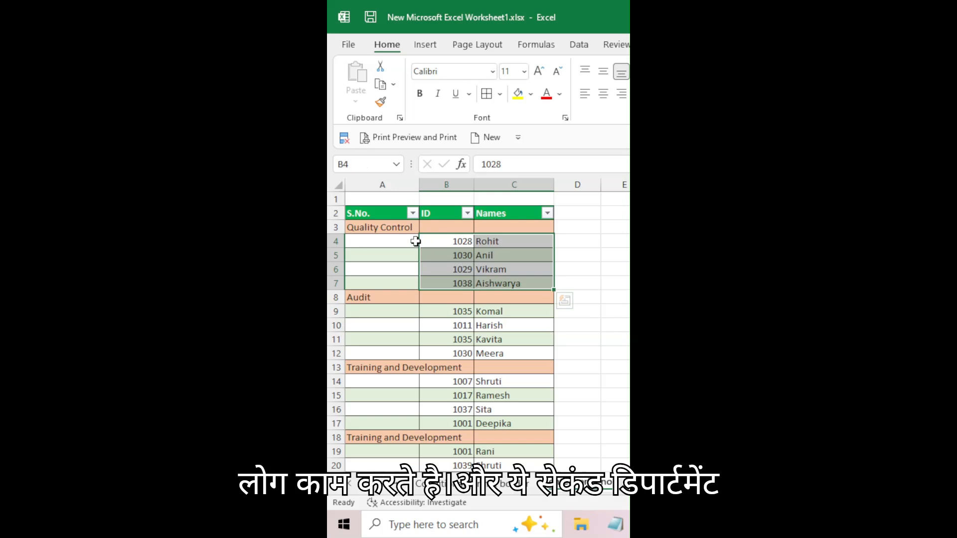
{"action": "left_click", "coordinate": [415, 241]}
{"action": "left_click_drag", "start_coordinate": [368, 298], "coordinate": [505, 353]}
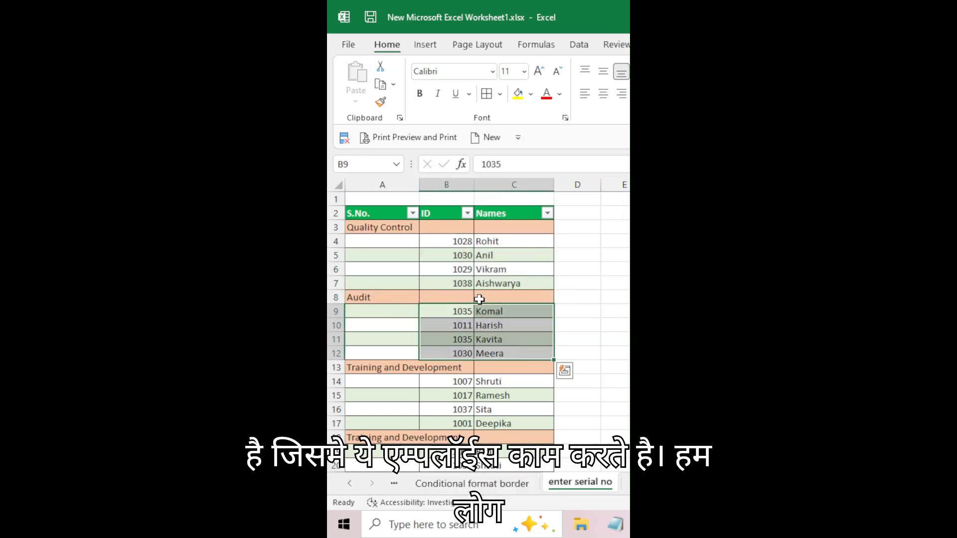
{"action": "left_click", "coordinate": [479, 299]}
Examine the blank S.No. cells A4:A7 under Quality Control and A9:A12 under Audit.
{"action": "left_click_drag", "start_coordinate": [396, 241], "coordinate": [395, 279]}
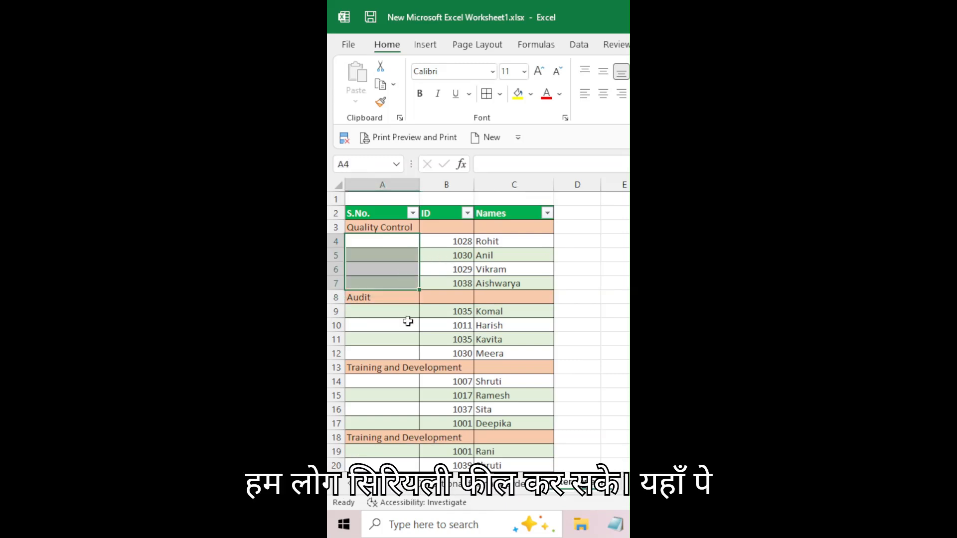
{"action": "left_click", "coordinate": [408, 244]}
{"action": "left_click", "coordinate": [408, 265]}
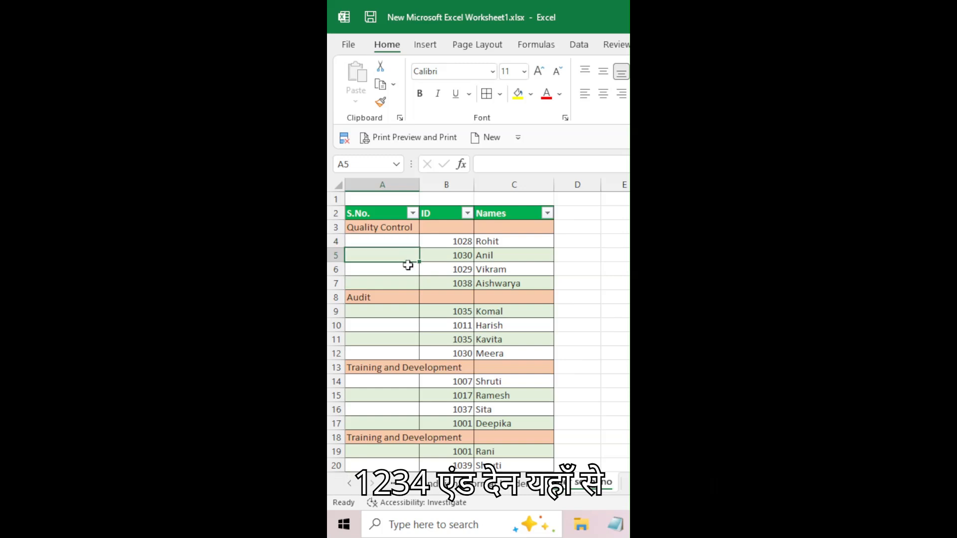
{"action": "left_click", "coordinate": [410, 275]}
{"action": "left_click", "coordinate": [411, 281]}
{"action": "left_click", "coordinate": [397, 313]}
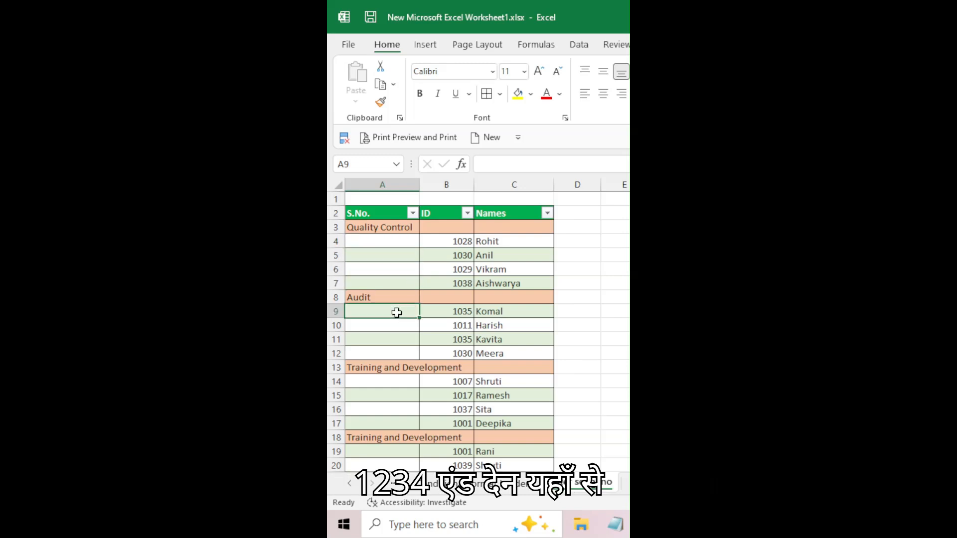
{"action": "left_click", "coordinate": [398, 327]}
{"action": "left_click", "coordinate": [398, 339]}
{"action": "left_click", "coordinate": [400, 352]}
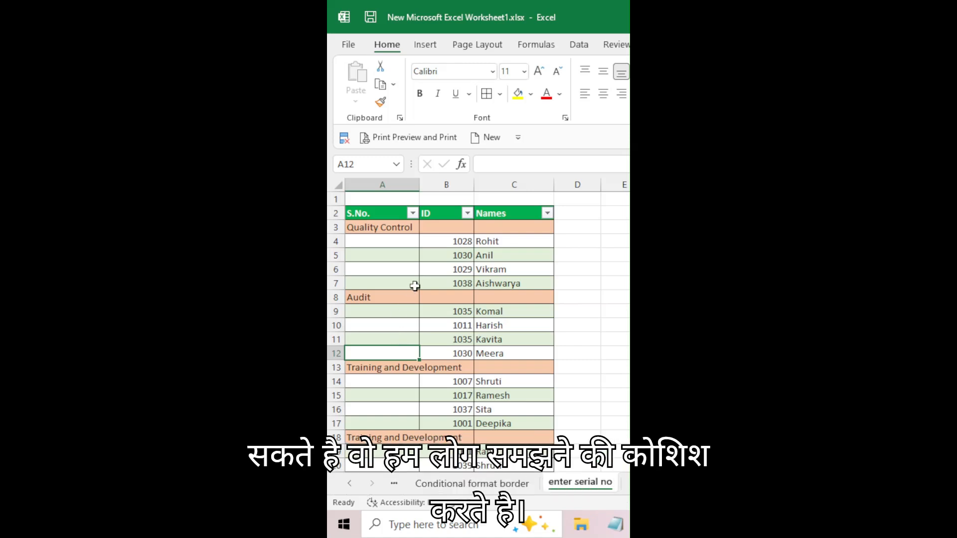
Select only the blank cells within the S.No. range A3:A22 using Go To Special with the Blanks option.
{"action": "left_click", "coordinate": [382, 227]}
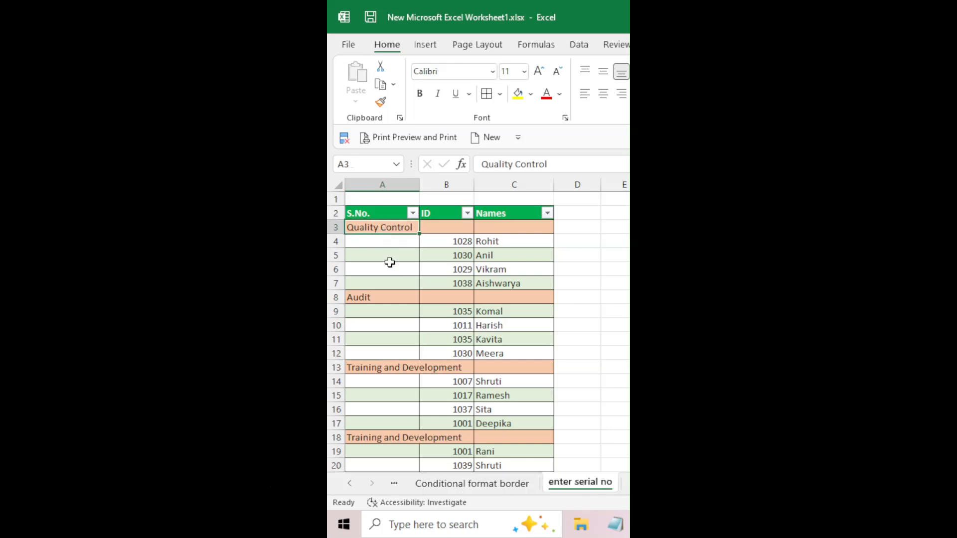
{"action": "scroll", "coordinate": [374, 334], "scroll_direction": "down", "scroll_amount": 4}
{"action": "left_click", "coordinate": [391, 325], "text": "shift"}
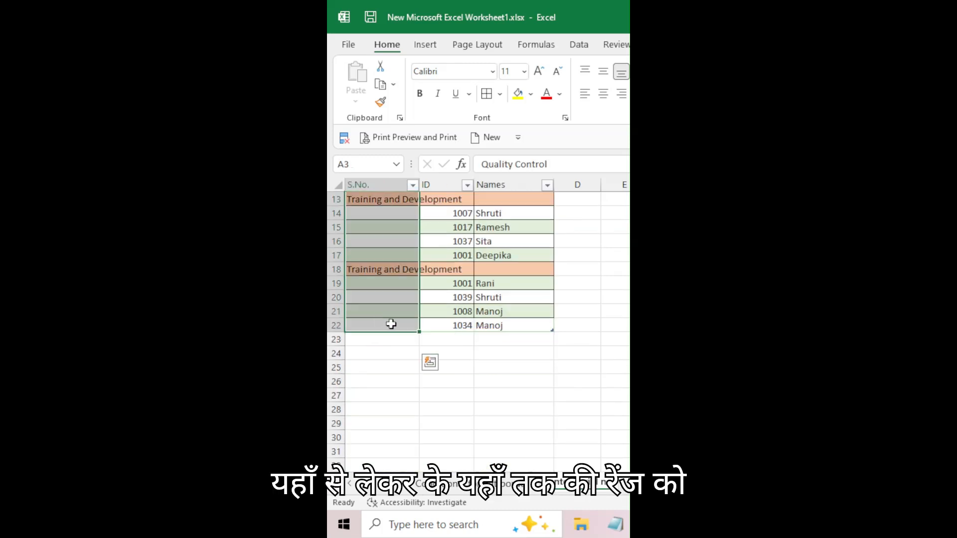
{"action": "scroll", "coordinate": [404, 331], "scroll_direction": "up", "scroll_amount": 4}
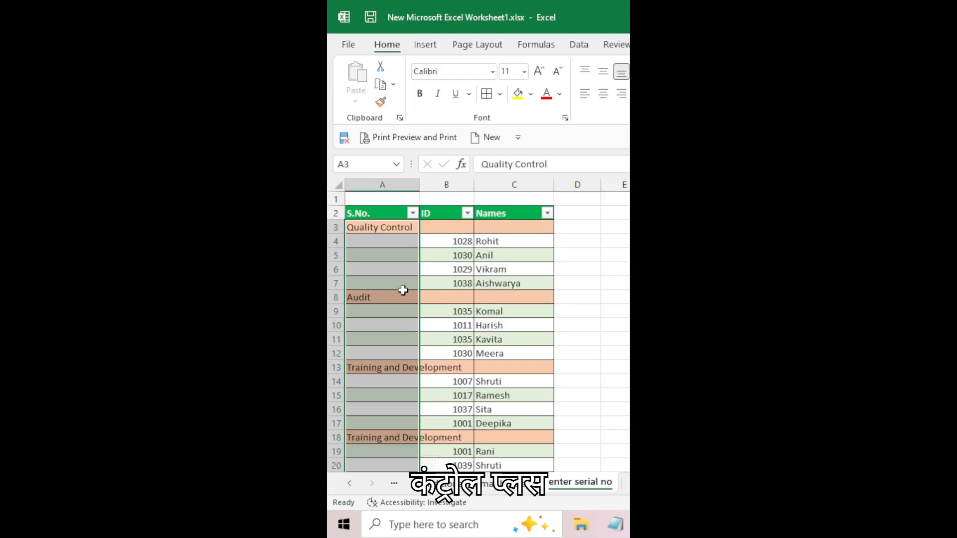
{"action": "key", "text": "ctrl+g"}
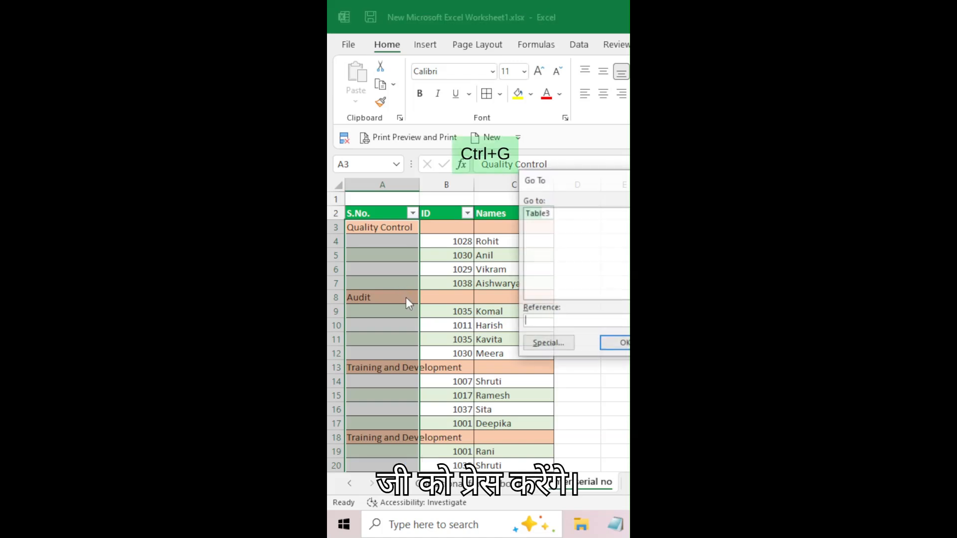
{"action": "left_click_drag", "start_coordinate": [587, 185], "coordinate": [426, 217]}
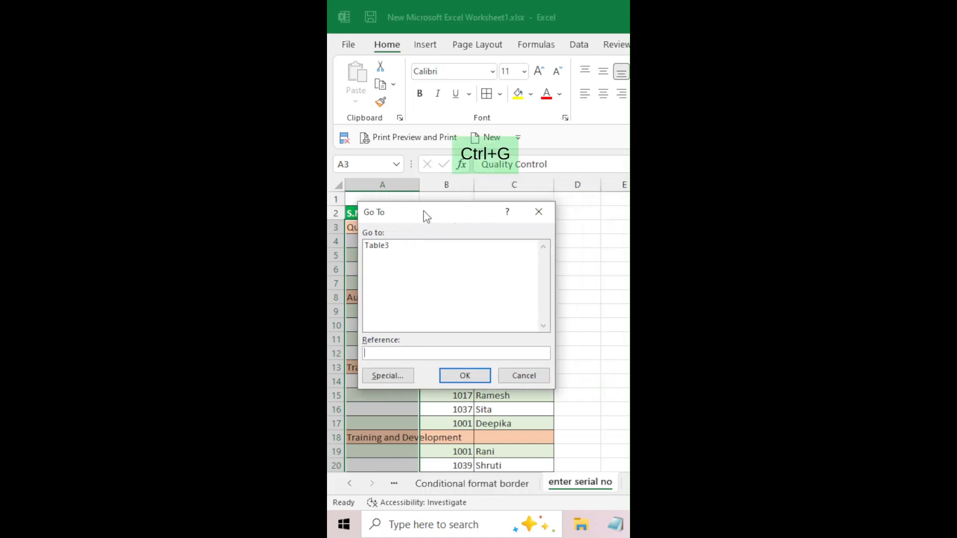
{"action": "left_click", "coordinate": [376, 378]}
{"action": "left_click", "coordinate": [372, 321]}
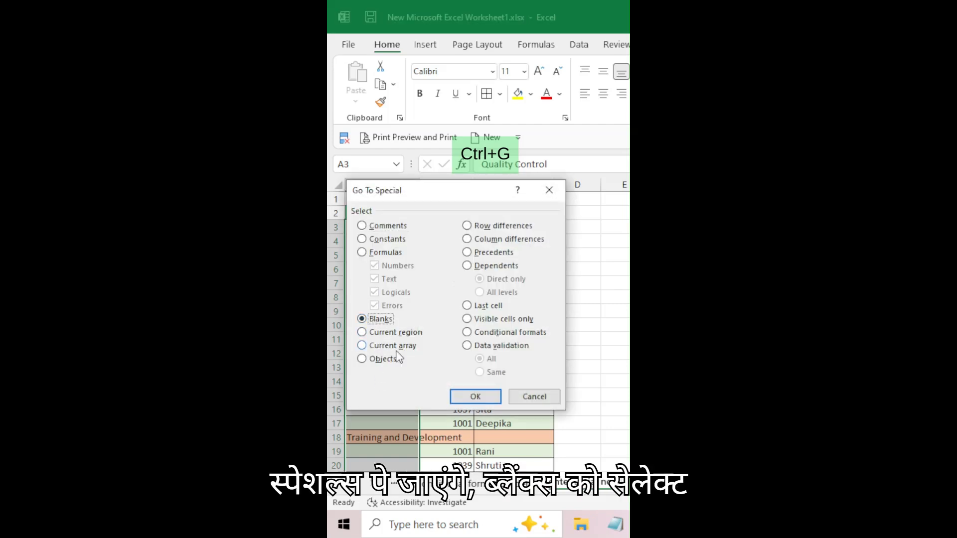
{"action": "left_click", "coordinate": [479, 397]}
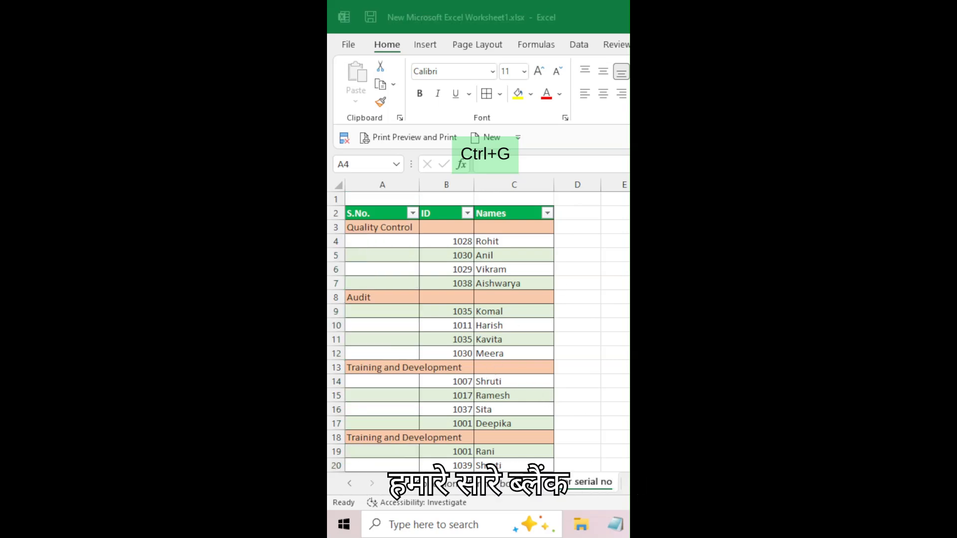
{"action": "left_click", "coordinate": [620, 9]}
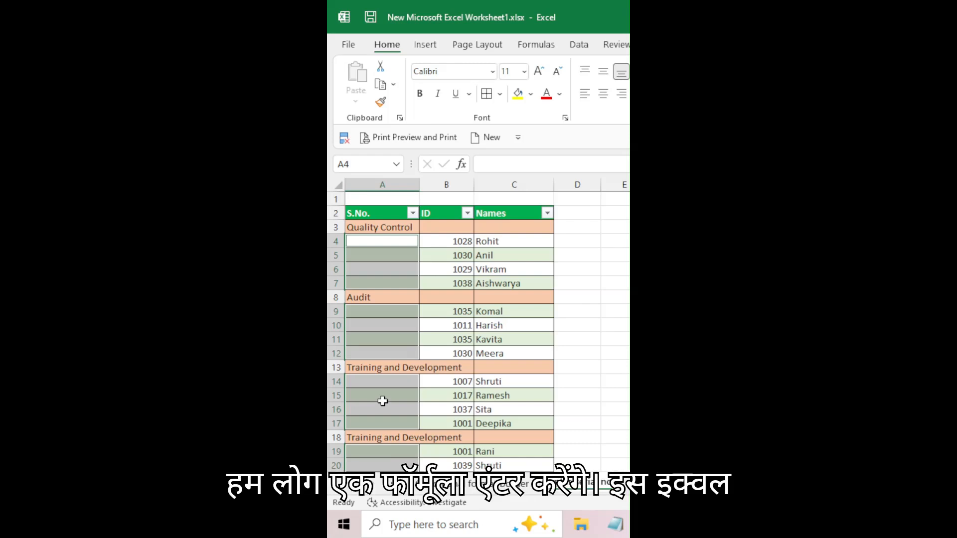
{"action": "type", "text": "="}
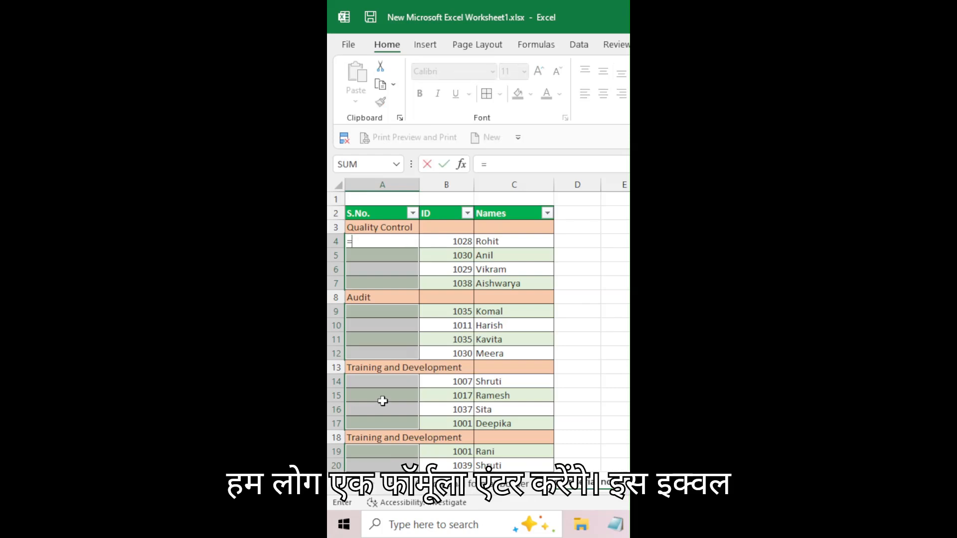
{"action": "type", "text": "counta"}
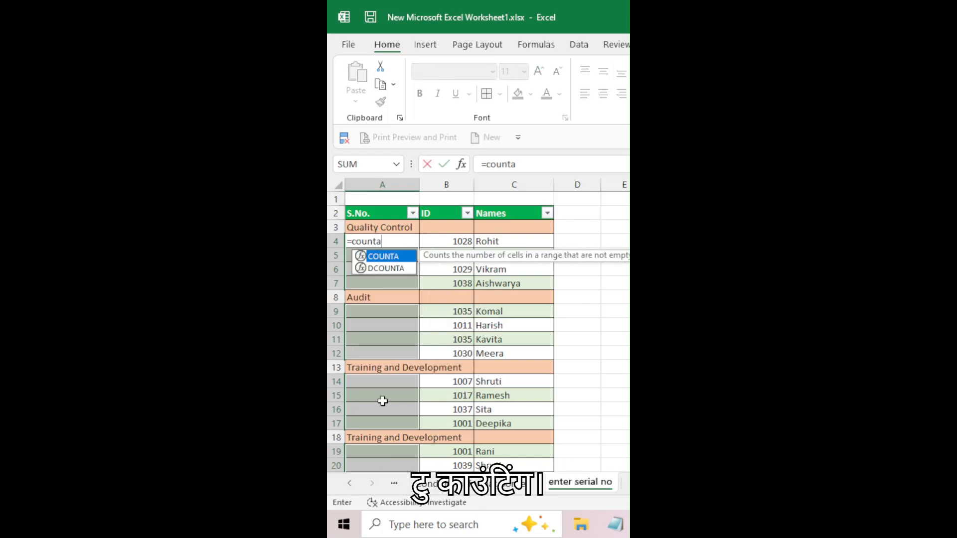
{"action": "key", "text": "Tab"}
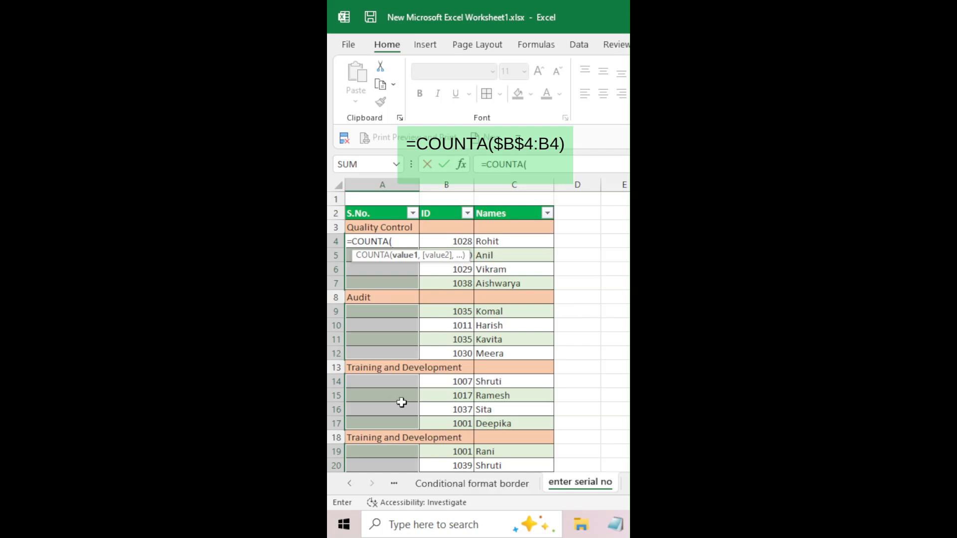
{"action": "left_click", "coordinate": [451, 242]}
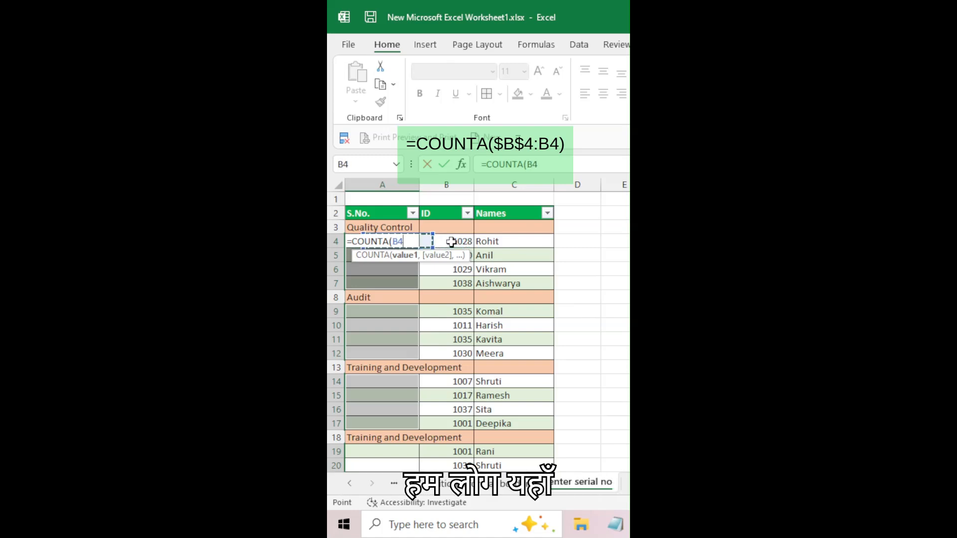
{"action": "left_click", "coordinate": [397, 241]}
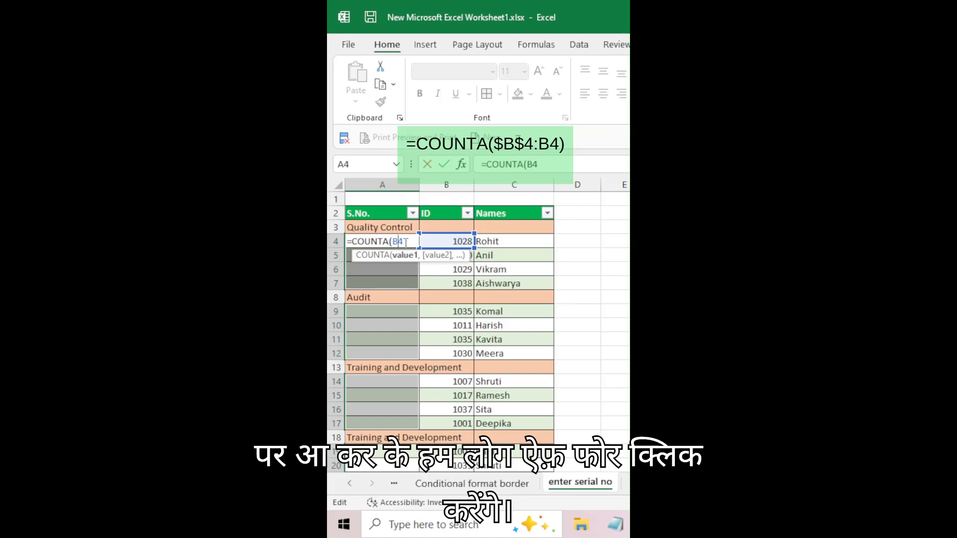
{"action": "key", "text": "F4"}
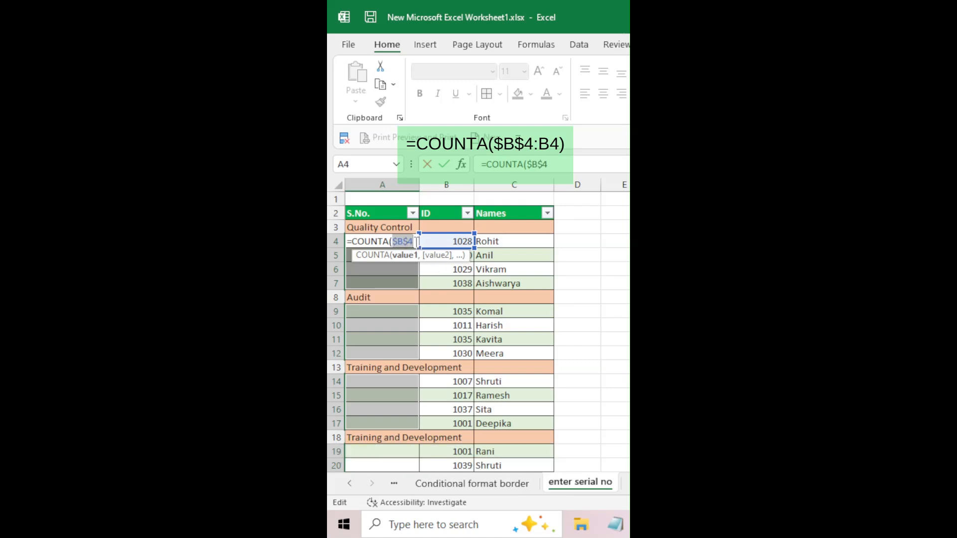
{"action": "left_click", "coordinate": [417, 241]}
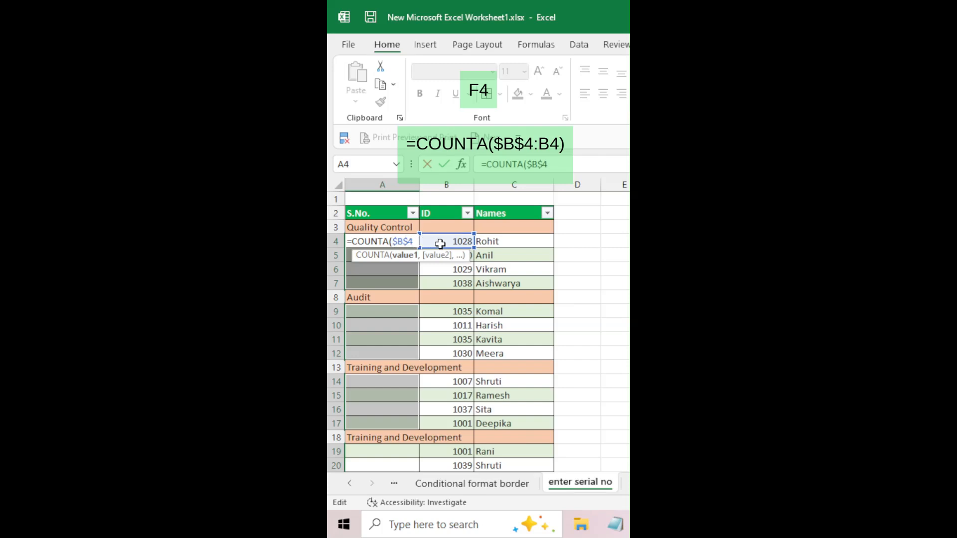
{"action": "type", "text": ":"}
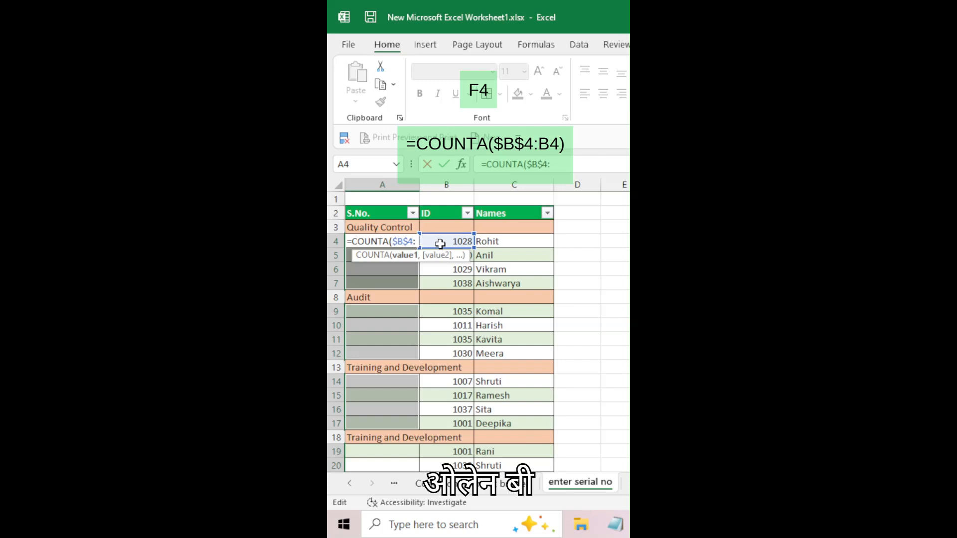
{"action": "left_click", "coordinate": [441, 243]}
{"action": "type", "text": "B$"}
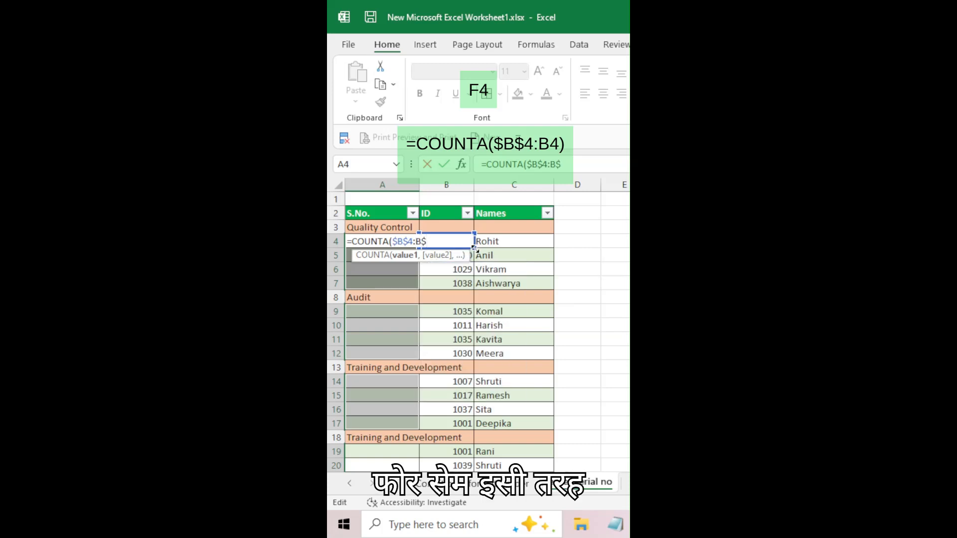
{"action": "key", "text": "BackSpace"}
{"action": "key", "text": "BackSpace"}
{"action": "key", "text": "BackSpace"}
{"action": "key", "text": "BackSpace"}
{"action": "key", "text": "BackSpace"}
{"action": "key", "text": "BackSpace"}
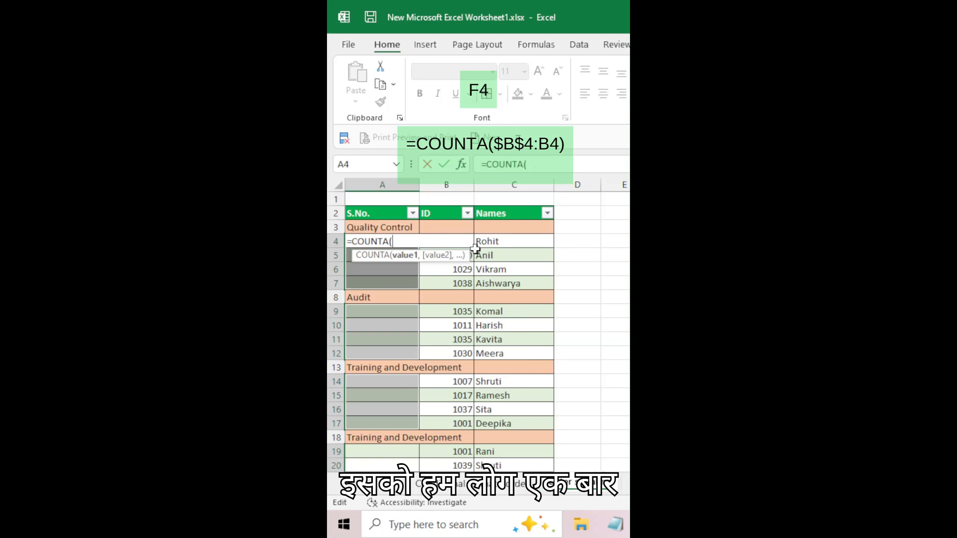
{"action": "key", "text": "Escape"}
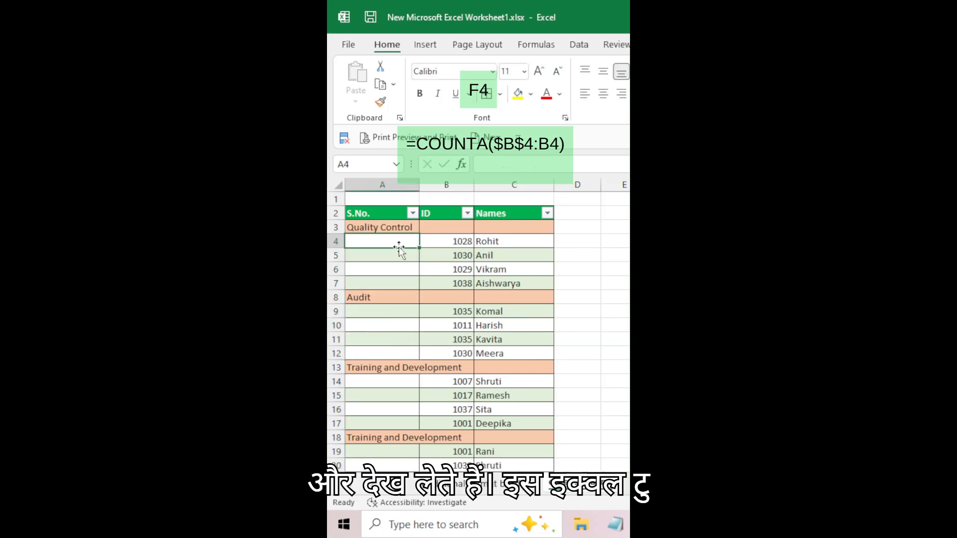
{"action": "type", "text": "="}
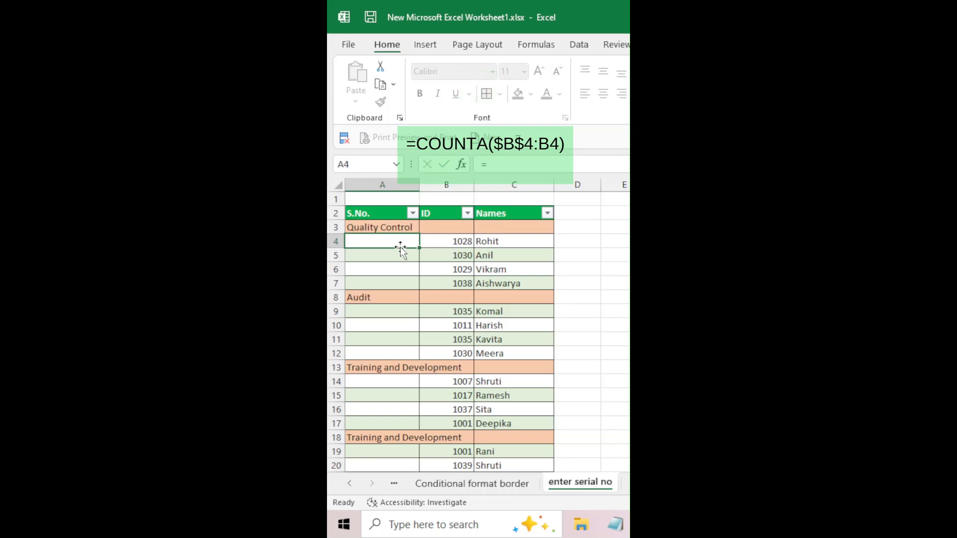
{"action": "key", "text": "Escape"}
Select the S.No. range from A3 downward and reduce the selection to its blank cells using Go To Special with Blanks.
{"action": "left_click_drag", "start_coordinate": [359, 226], "coordinate": [378, 450]}
{"action": "scroll", "coordinate": [436, 425], "scroll_direction": "up", "scroll_amount": 1}
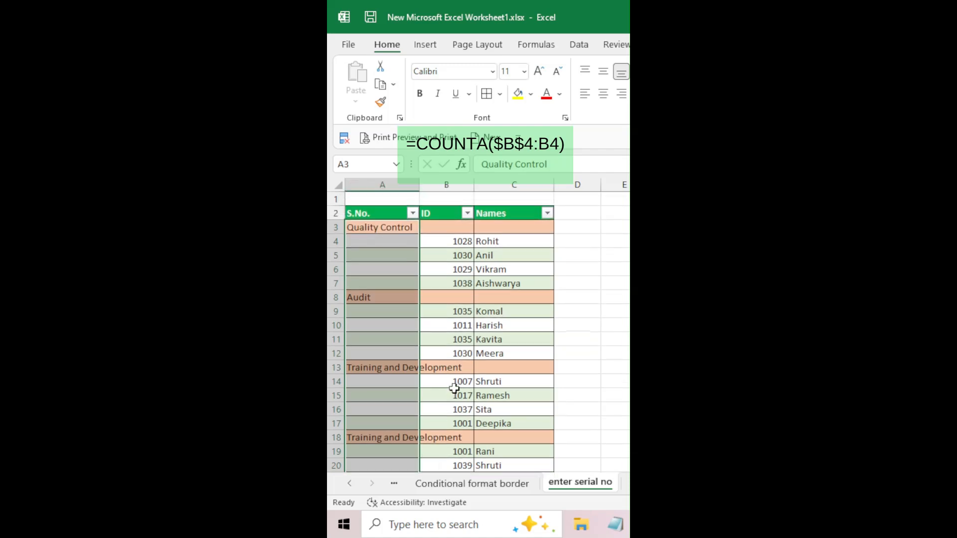
{"action": "key", "text": "ctrl+g"}
{"action": "left_click", "coordinate": [385, 376]}
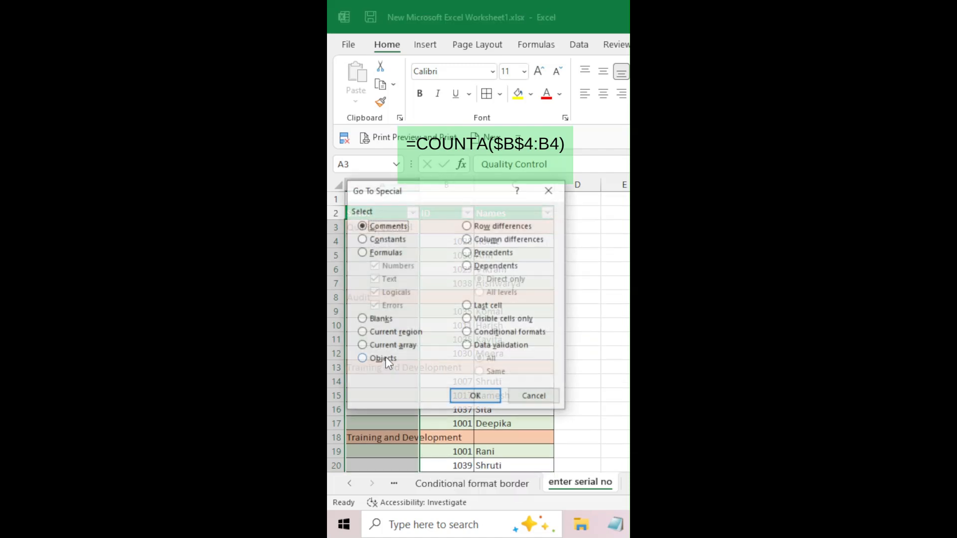
{"action": "left_click", "coordinate": [378, 318]}
{"action": "left_click", "coordinate": [465, 395]}
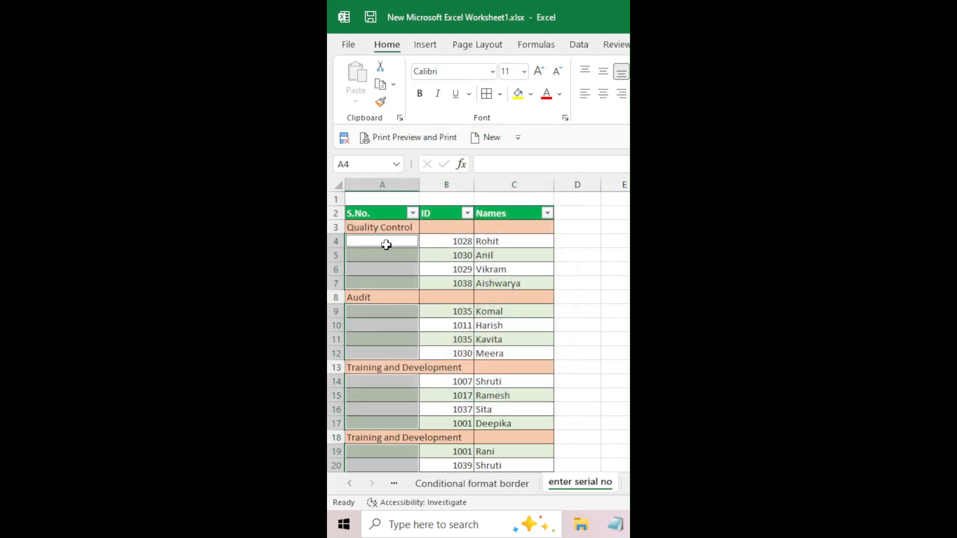
Fill all selected blank S.No. cells at once with the formula =COUNTA($B$4:B4).
{"action": "type", "text": "=cou"}
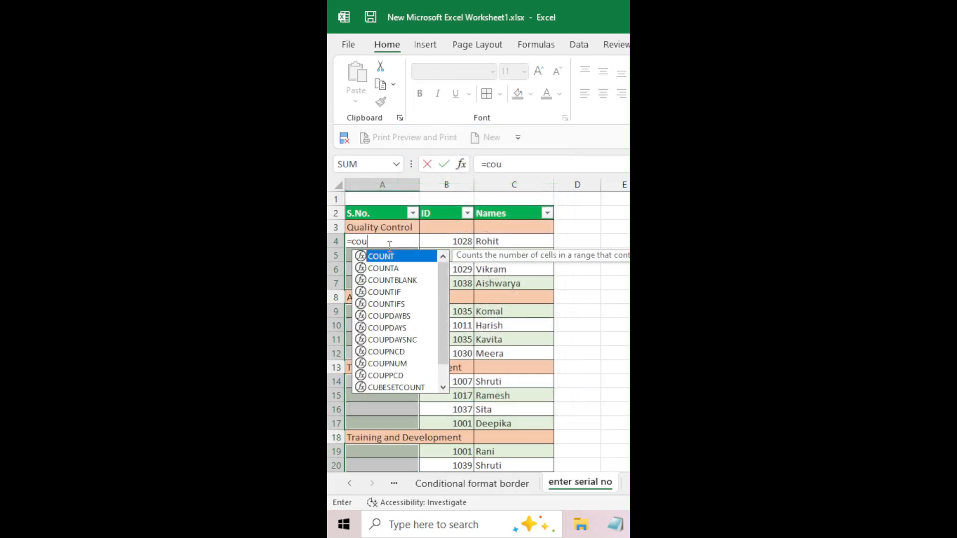
{"action": "type", "text": "nta"}
{"action": "key", "text": "Tab"}
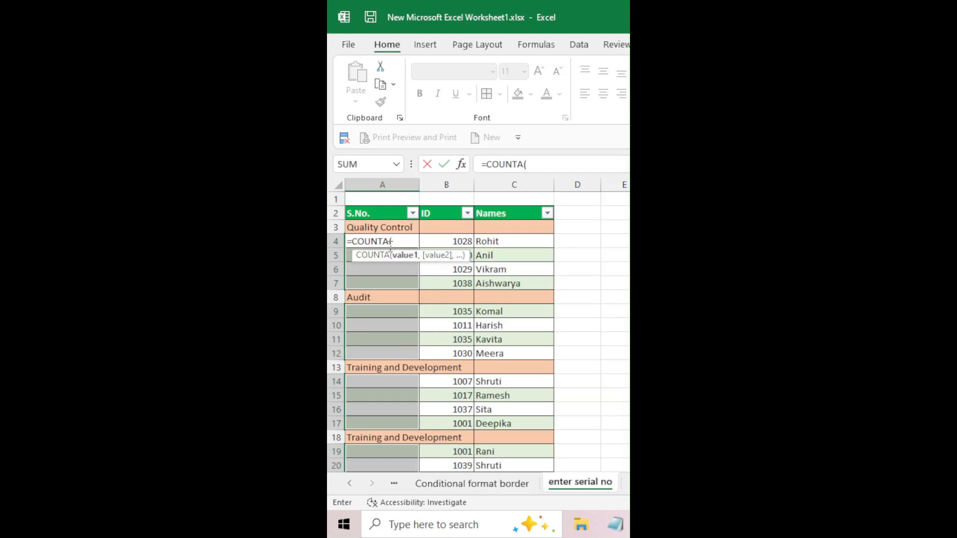
{"action": "key", "text": "Right"}
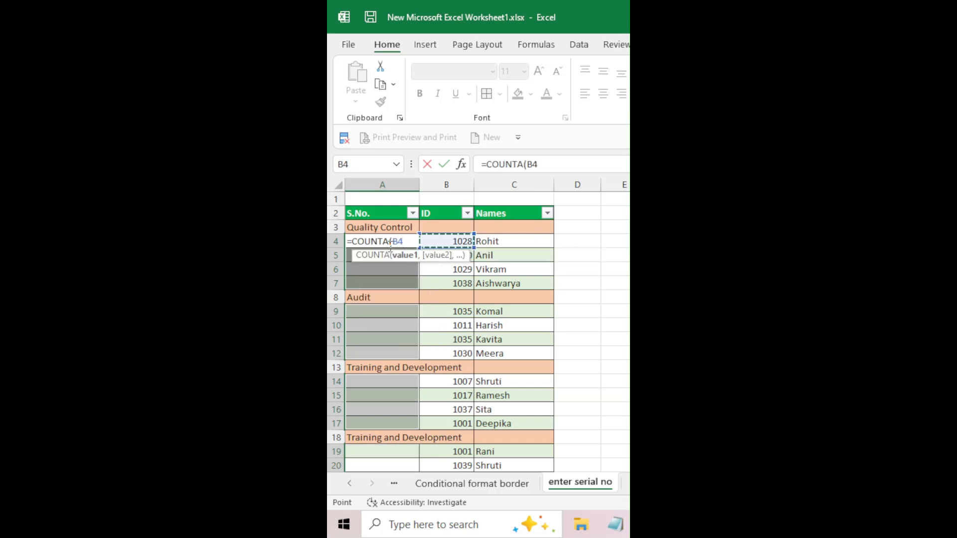
{"action": "key", "text": "F8"}
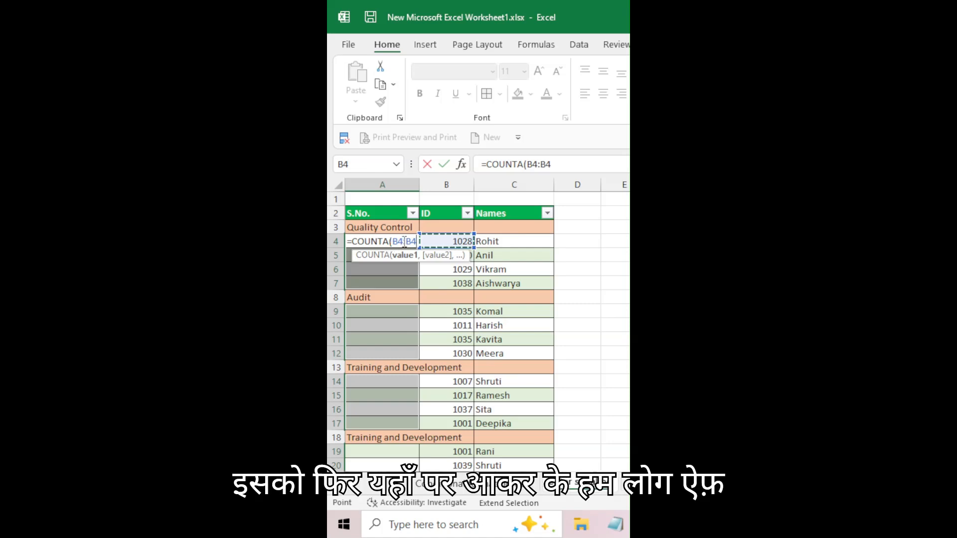
{"action": "left_click", "coordinate": [402, 241]}
{"action": "key", "text": "F4"}
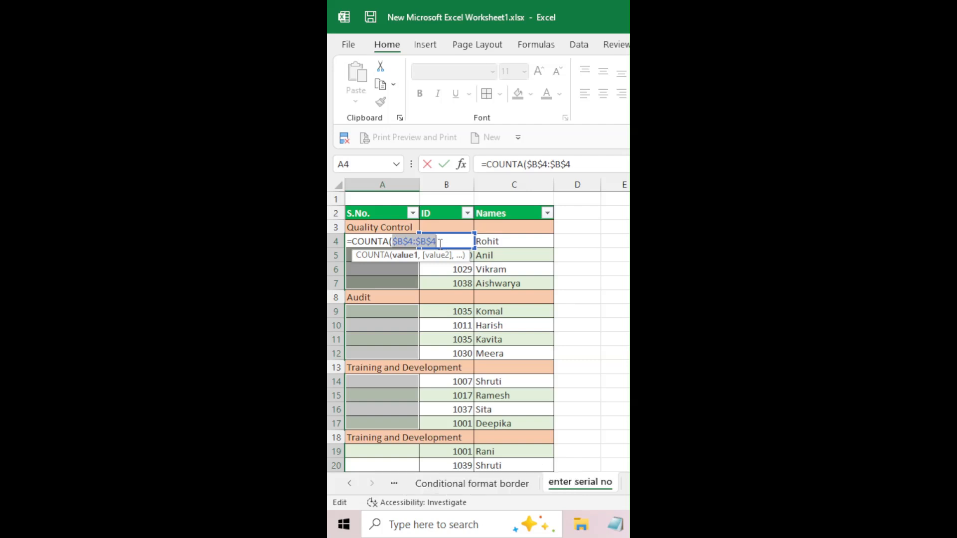
{"action": "left_click", "coordinate": [436, 242]}
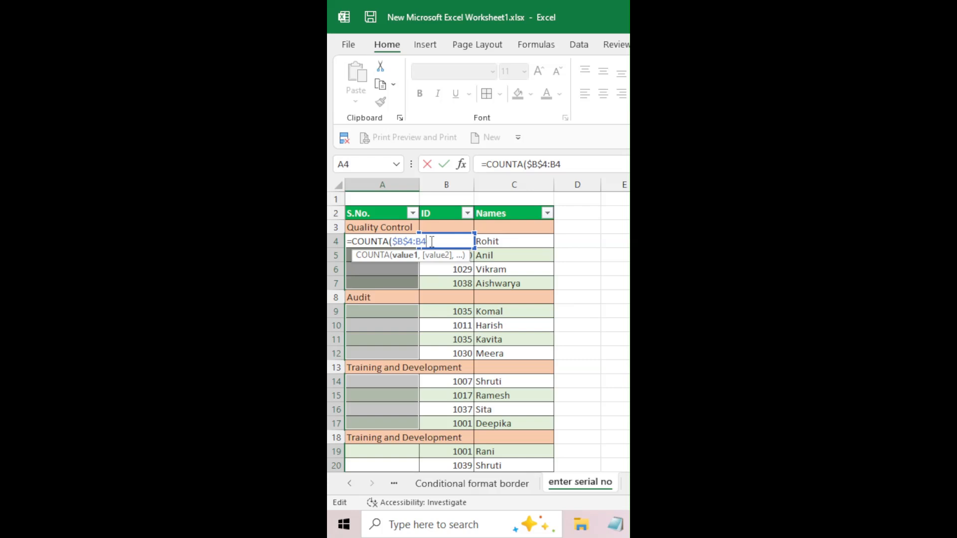
{"action": "type", "text": ")"}
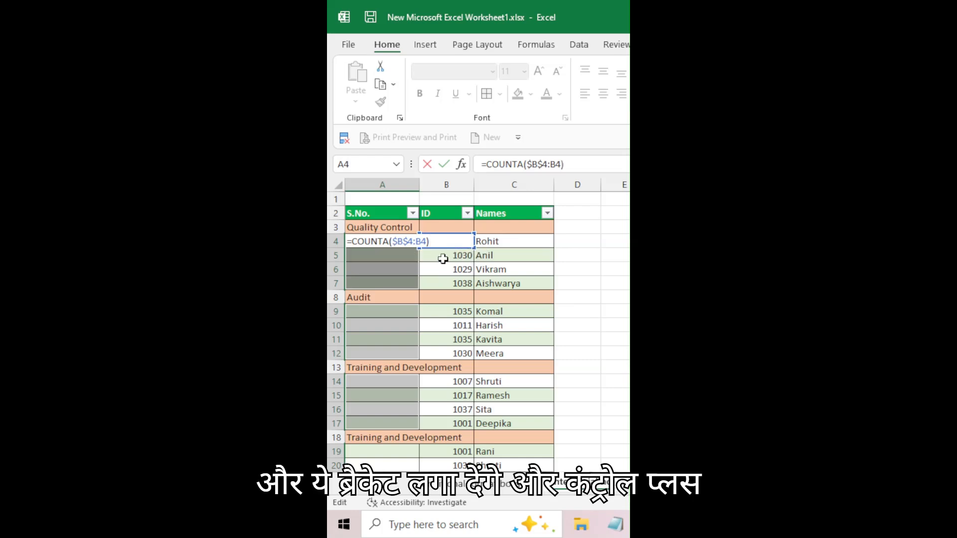
{"action": "key", "text": "ctrl+Return"}
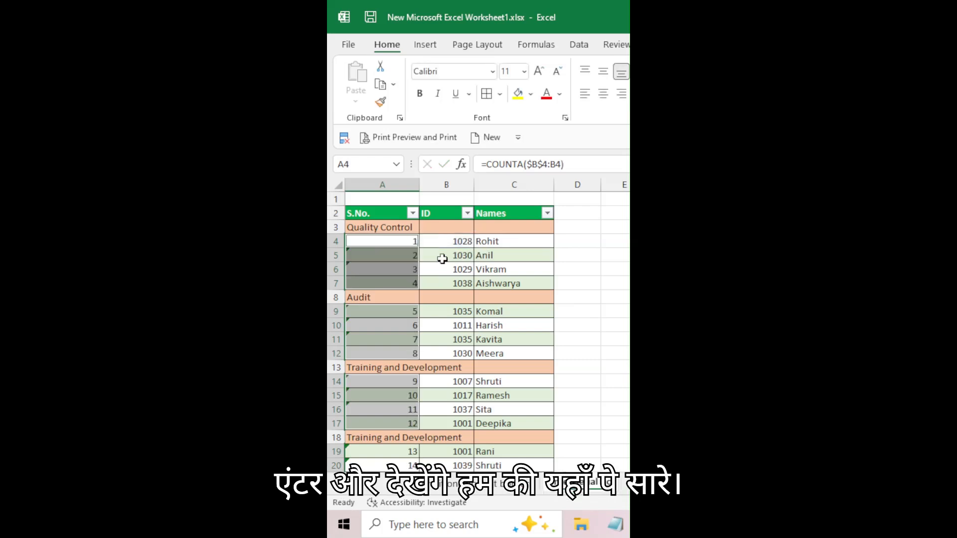
Examine the serial numbers in A4:A7 under Quality Control and A9:A12 under Audit for continuous numbering.
{"action": "left_click", "coordinate": [446, 267]}
{"action": "left_click_drag", "start_coordinate": [402, 241], "coordinate": [401, 285]}
{"action": "left_click", "coordinate": [402, 314]}
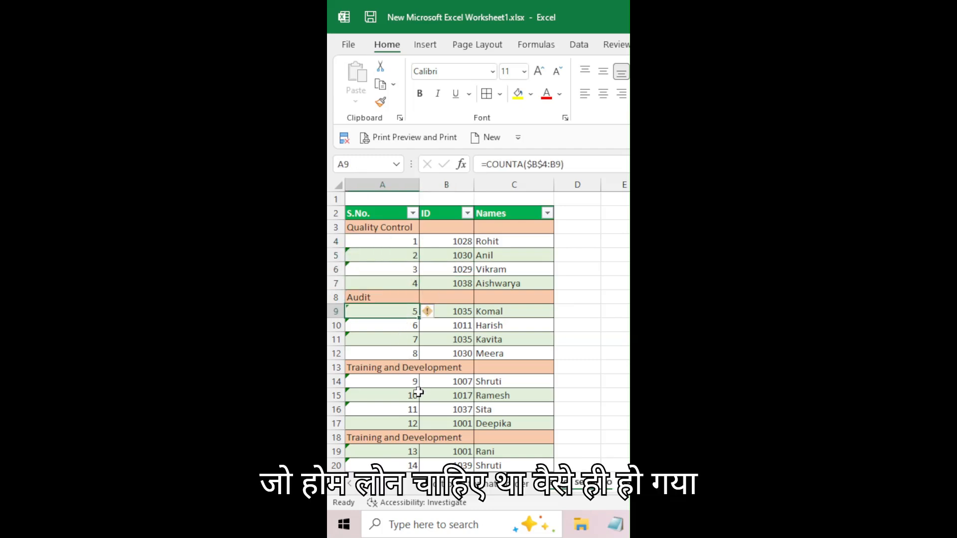
{"action": "left_click", "coordinate": [404, 243]}
{"action": "left_click", "coordinate": [404, 255]}
{"action": "left_click", "coordinate": [405, 270]}
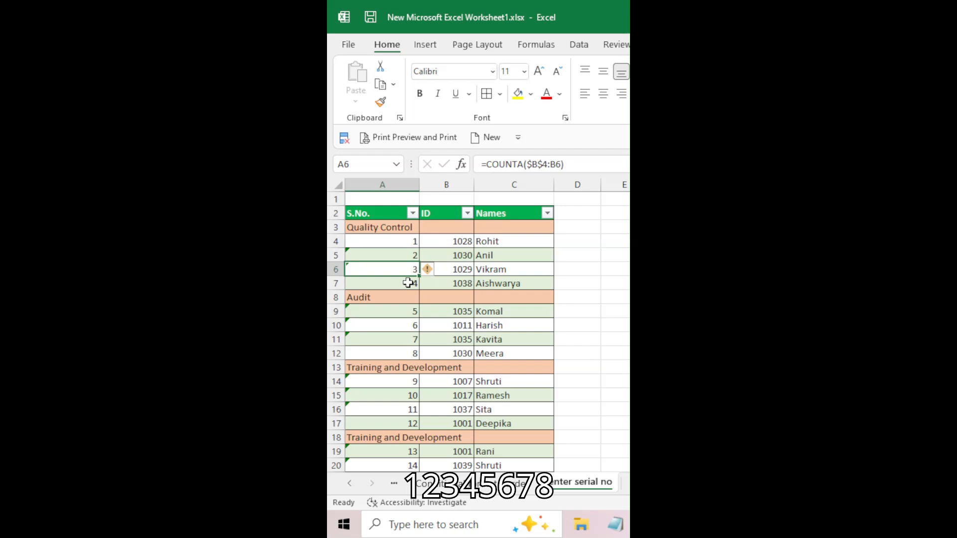
{"action": "left_click", "coordinate": [409, 285]}
{"action": "left_click", "coordinate": [409, 311]}
{"action": "left_click", "coordinate": [408, 326]}
{"action": "left_click", "coordinate": [409, 340]}
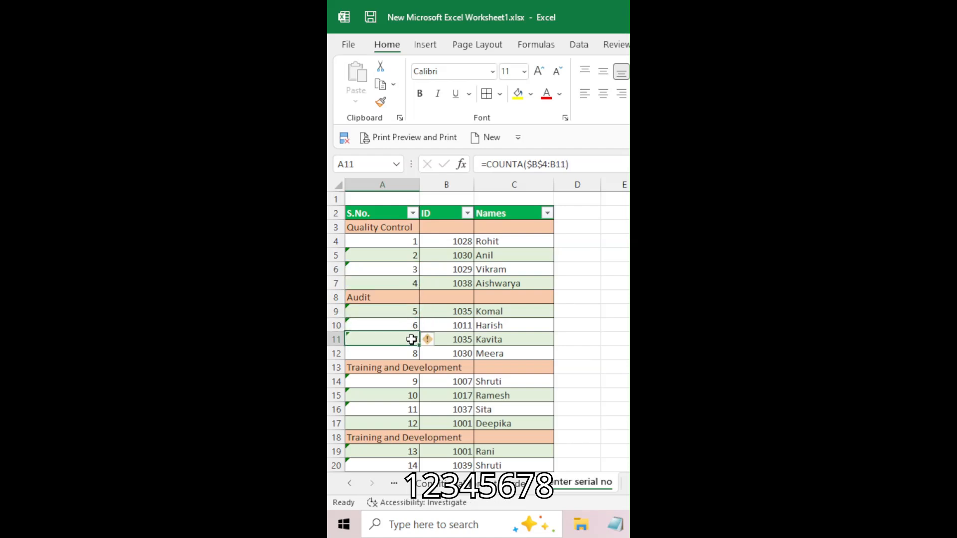
{"action": "left_click", "coordinate": [409, 352]}
Switch to the sheet with Monthly sales Data and examine the Jan, Feb, Mar and April Sales tables.
{"action": "left_click", "coordinate": [564, 301]}
{"action": "left_click", "coordinate": [563, 338]}
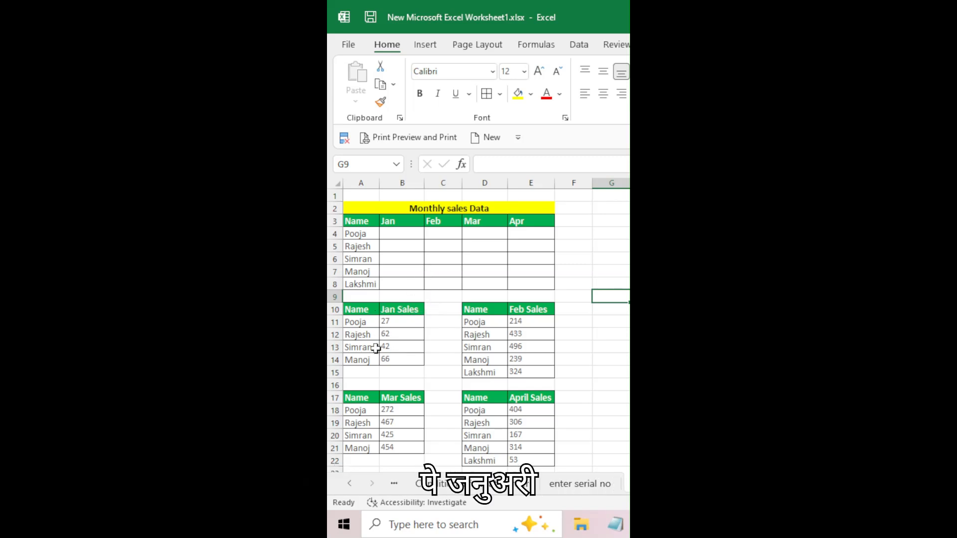
{"action": "left_click_drag", "start_coordinate": [358, 310], "coordinate": [392, 361]}
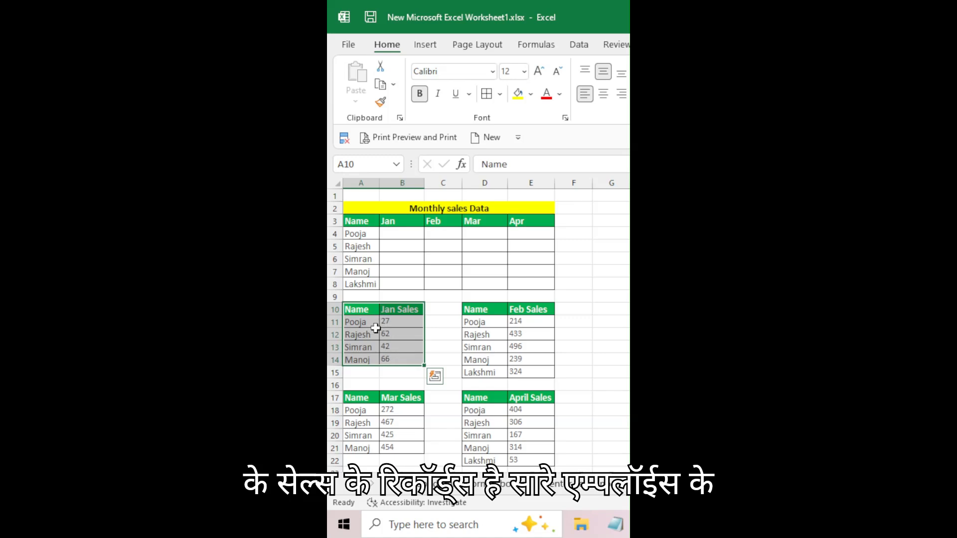
{"action": "left_click", "coordinate": [485, 312]}
{"action": "left_click_drag", "start_coordinate": [501, 320], "coordinate": [522, 374]}
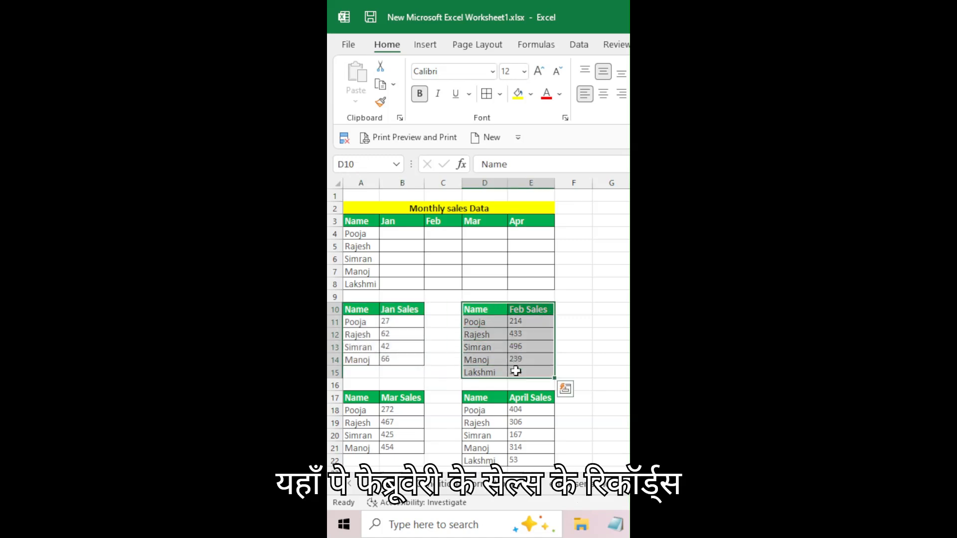
{"action": "left_click", "coordinate": [382, 403]}
{"action": "left_click_drag", "start_coordinate": [382, 402], "coordinate": [399, 448]}
{"action": "left_click", "coordinate": [497, 393]}
{"action": "left_click_drag", "start_coordinate": [497, 393], "coordinate": [523, 461]}
Examine the blank Monthly sales Data table A2:E8 and compare cell E12 of Feb Sales with its target cell C5.
{"action": "left_click", "coordinate": [435, 280]}
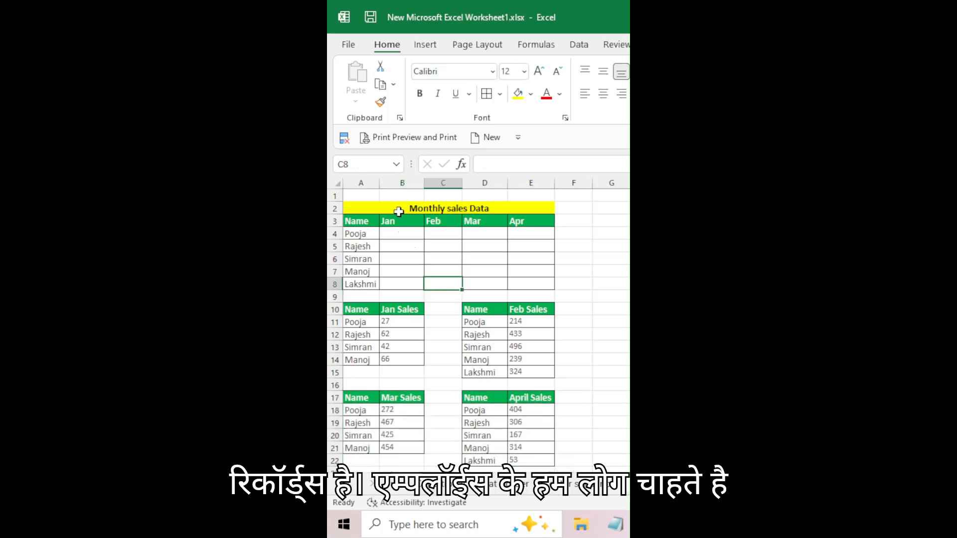
{"action": "left_click_drag", "start_coordinate": [394, 209], "coordinate": [396, 277]}
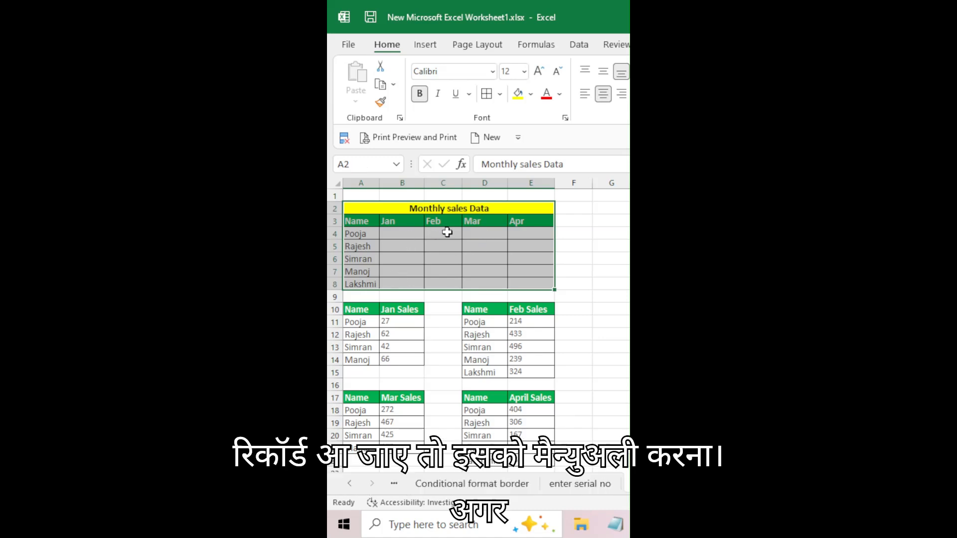
{"action": "left_click", "coordinate": [465, 243]}
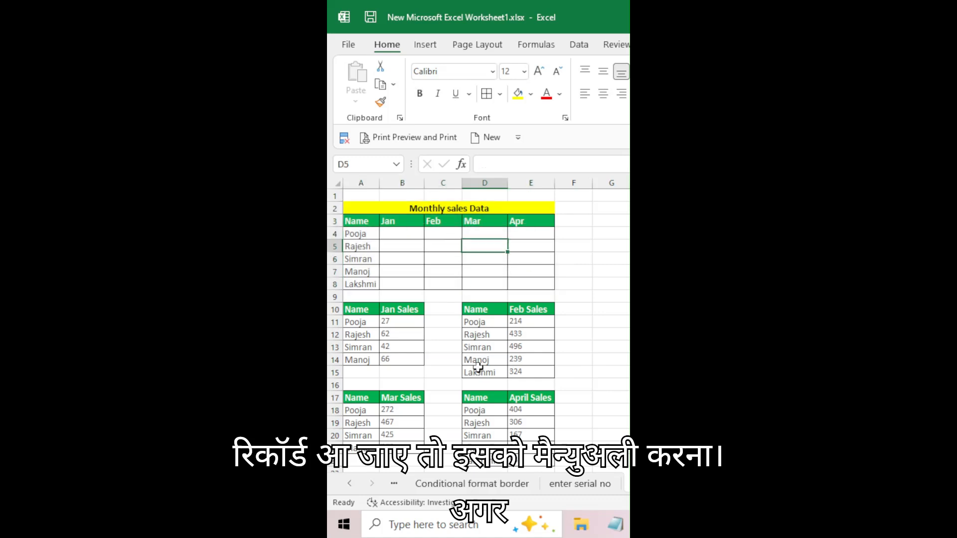
{"action": "left_click", "coordinate": [516, 351]}
{"action": "left_click", "coordinate": [535, 308]}
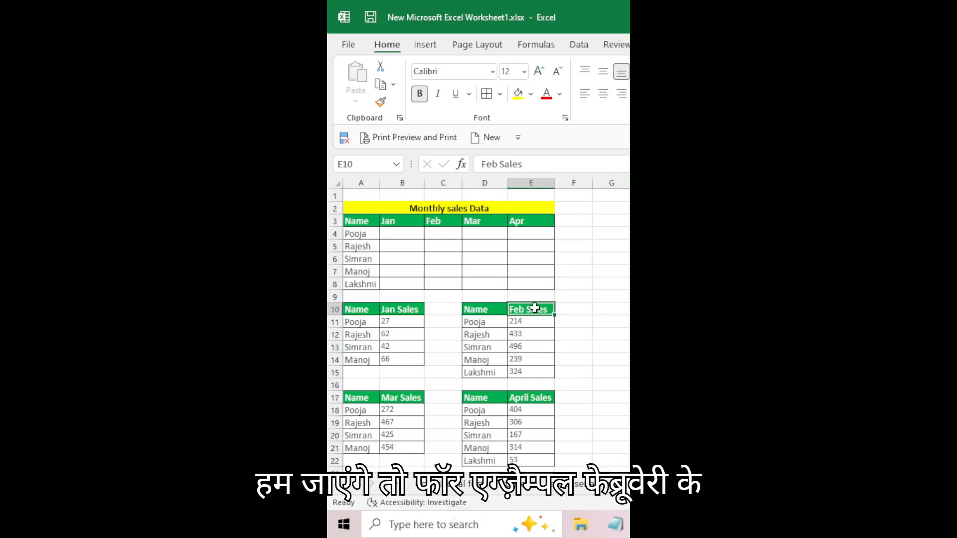
{"action": "left_click", "coordinate": [541, 334]}
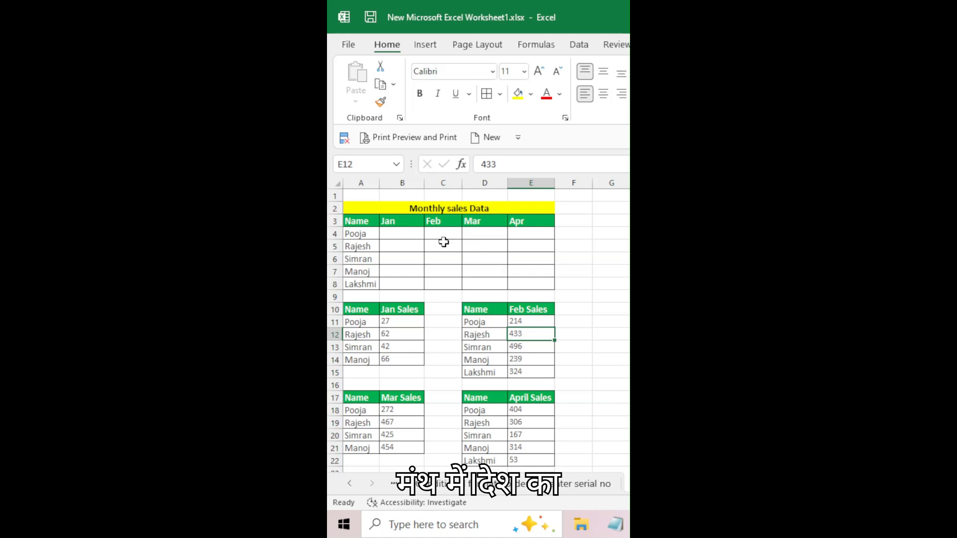
{"action": "left_click", "coordinate": [434, 230]}
{"action": "left_click", "coordinate": [440, 246]}
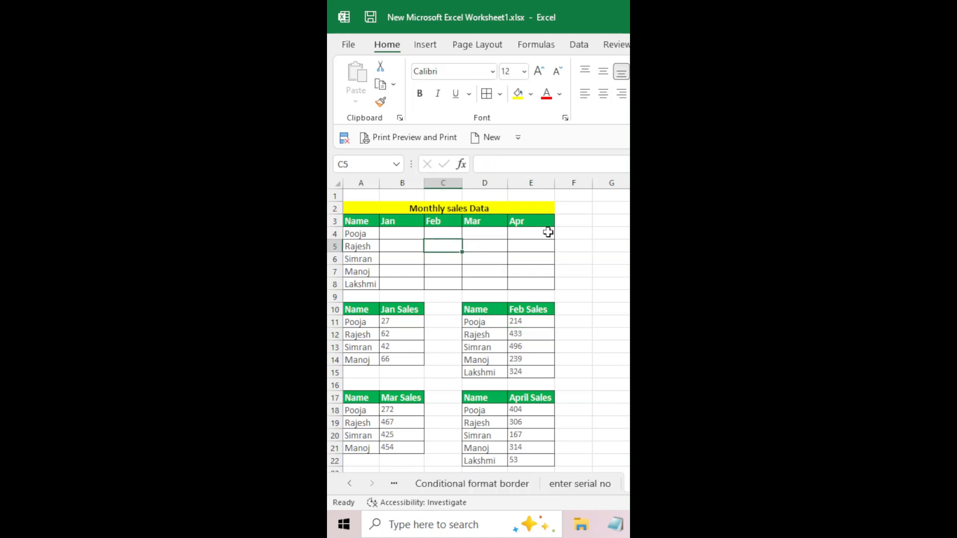
Enter 433 manually as the Feb value in cell C5 of the Monthly sales Data table.
{"action": "type", "text": "4"}
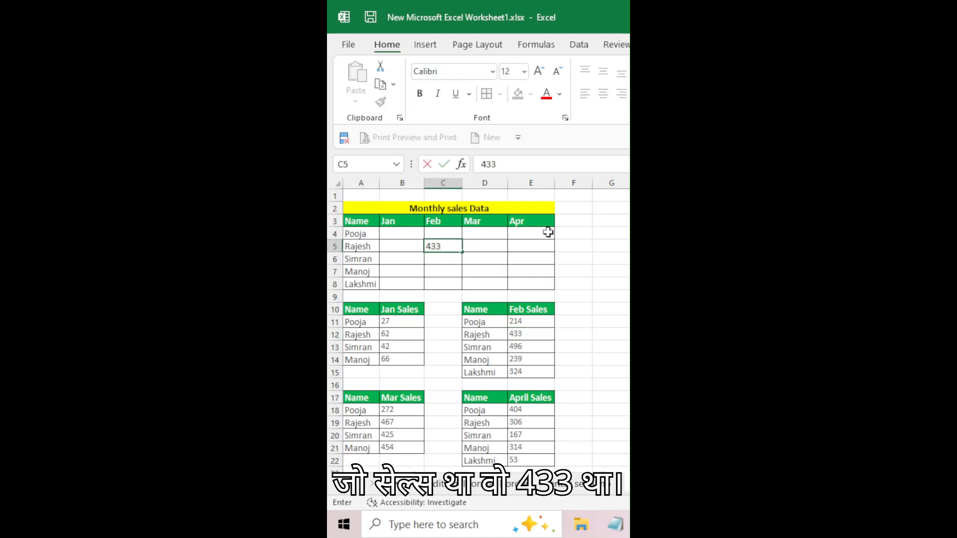
{"action": "type", "text": "33"}
{"action": "key", "text": "Down"}
{"action": "key", "text": "Down"}
{"action": "key", "text": "Right"}
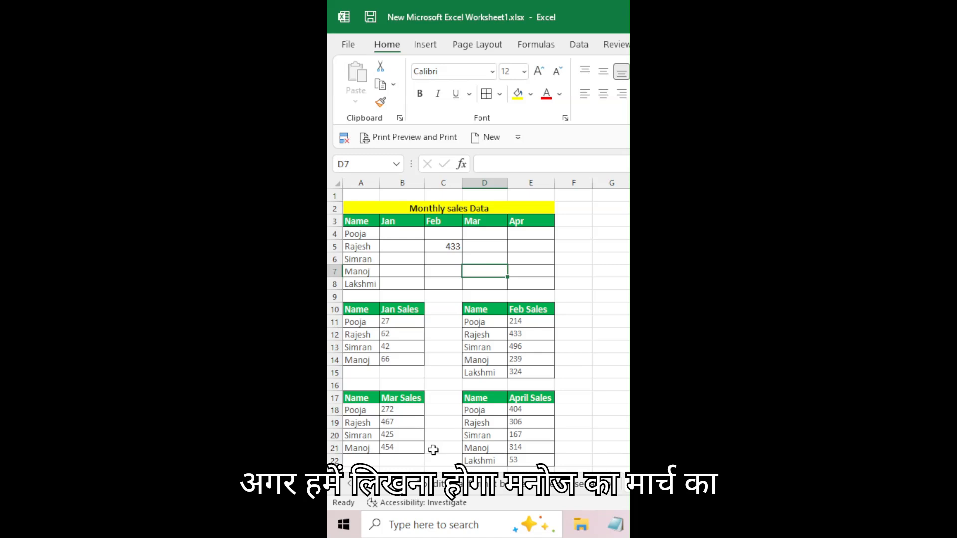
Look up the Mar Sales value in B21 and enter 454 manually in cell D7.
{"action": "left_click", "coordinate": [393, 447]}
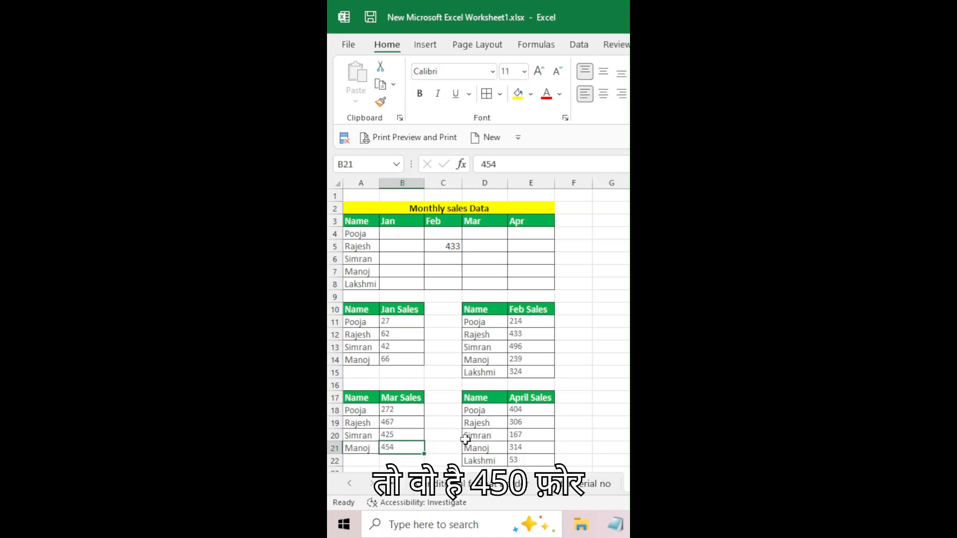
{"action": "left_click", "coordinate": [491, 261]}
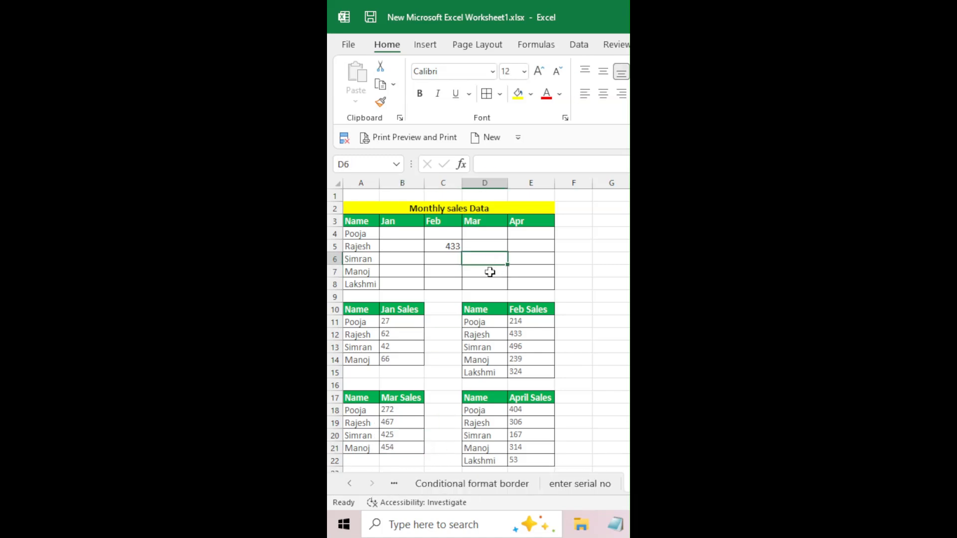
{"action": "left_click", "coordinate": [487, 272]}
{"action": "type", "text": "454"}
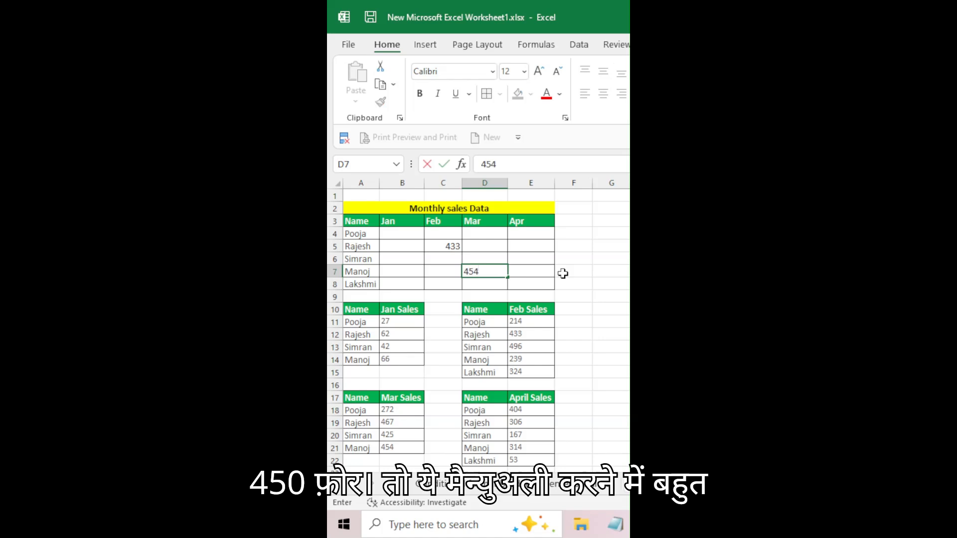
Clear the manually entered values from the range B4:E7.
{"action": "left_click_drag", "start_coordinate": [409, 235], "coordinate": [516, 273]}
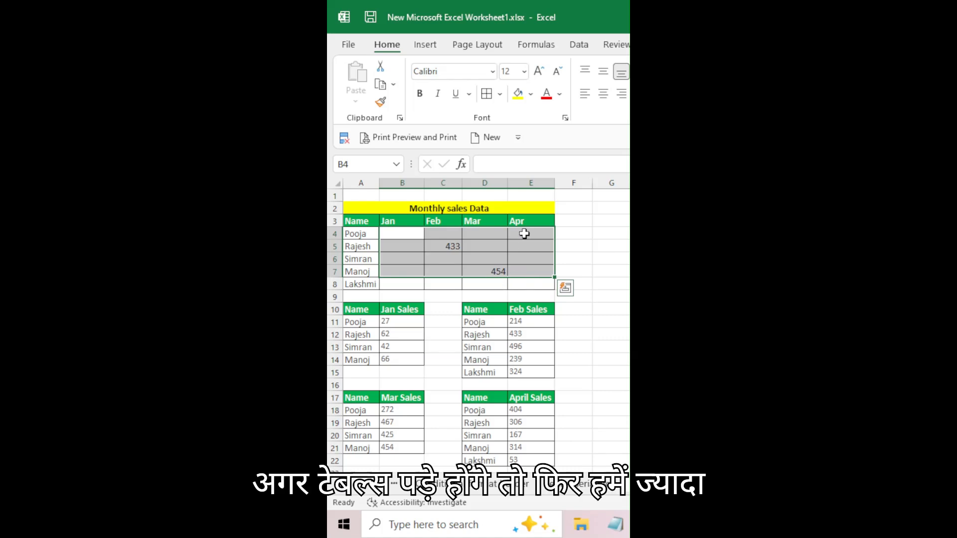
{"action": "key", "text": "Delete"}
{"action": "left_click", "coordinate": [453, 249]}
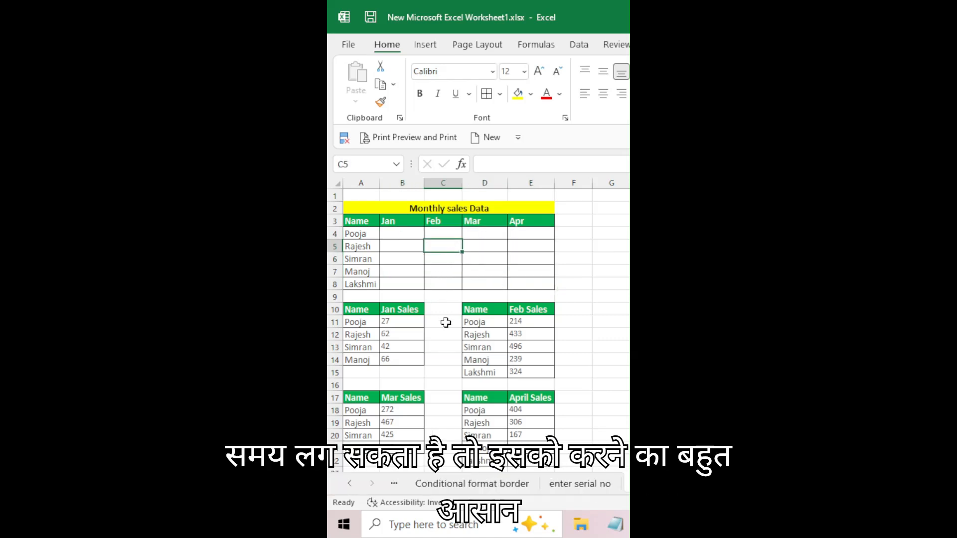
Open Consolidate with A3 as the destination cell and move its dialog clear of the monthly source tables.
{"action": "left_click", "coordinate": [366, 221]}
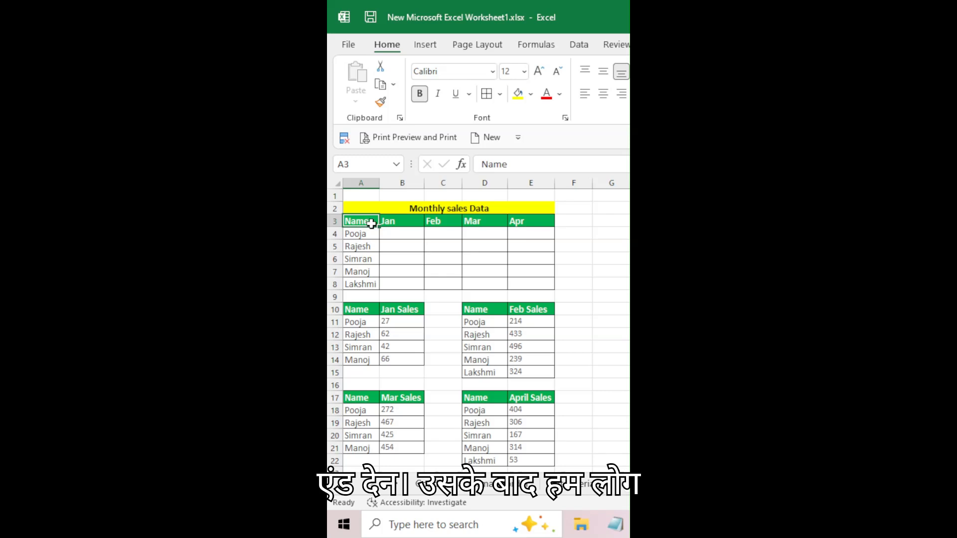
{"action": "left_click", "coordinate": [579, 45]}
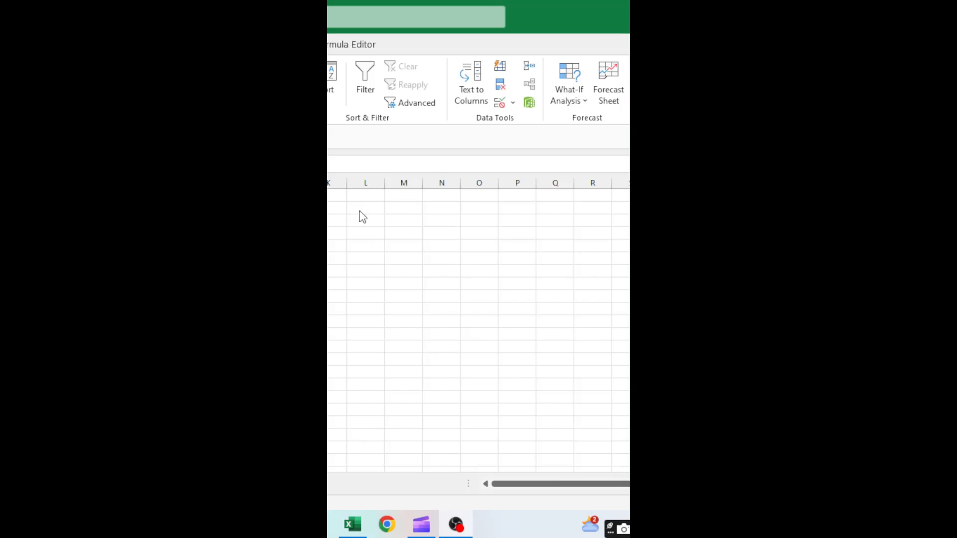
{"action": "left_click", "coordinate": [329, 214]}
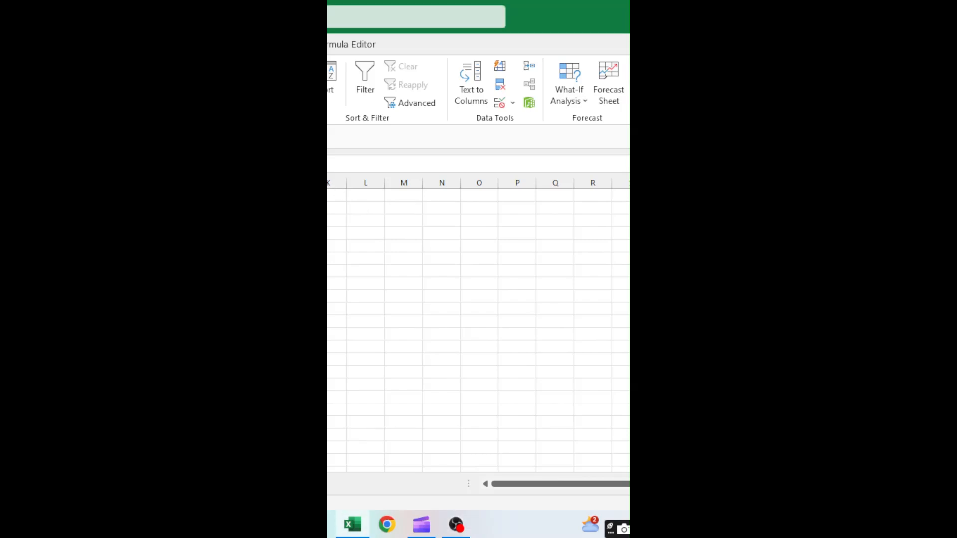
{"action": "left_click", "coordinate": [530, 68]}
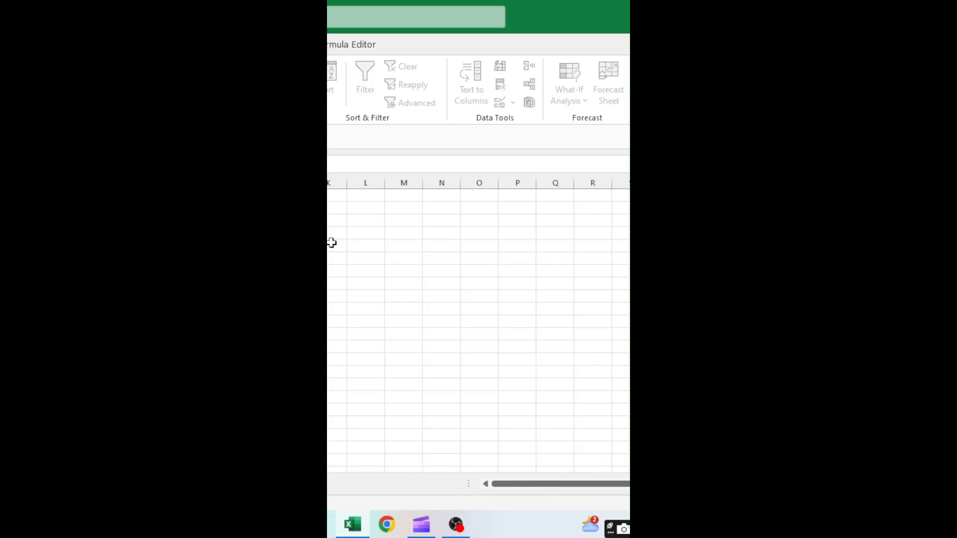
{"action": "key", "text": "alt+Tab"}
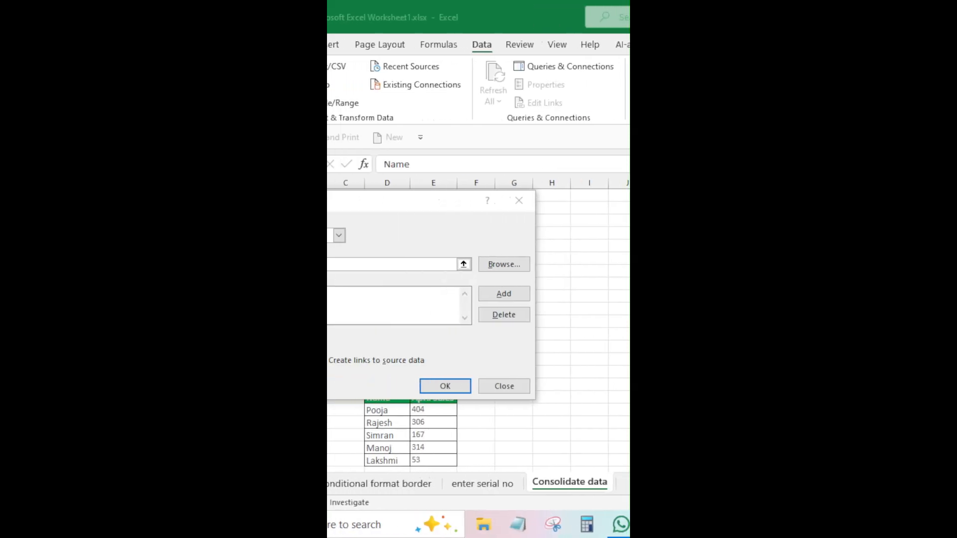
{"action": "left_click", "coordinate": [566, 250]}
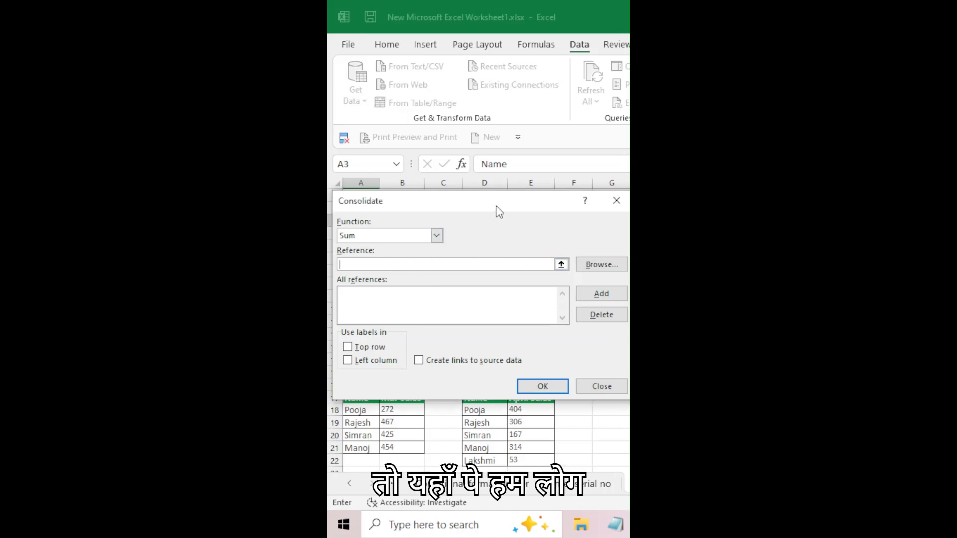
{"action": "left_click_drag", "start_coordinate": [497, 207], "coordinate": [510, 78]}
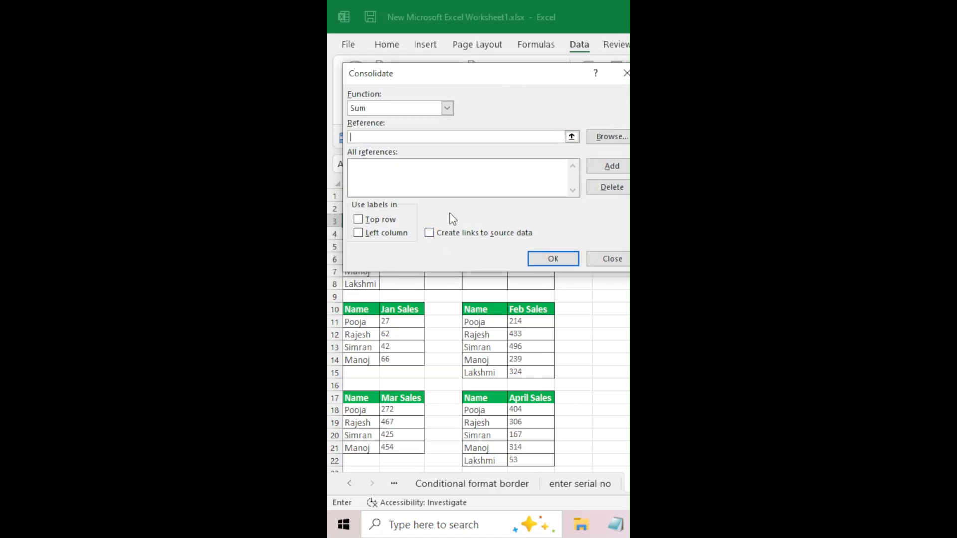
Add the four monthly sales tables A10:B14, D10:E15, A17:B21 and D17:E22, including their headers, as consolidation references.
{"action": "left_click_drag", "start_coordinate": [348, 310], "coordinate": [406, 356]}
{"action": "left_click", "coordinate": [609, 166]}
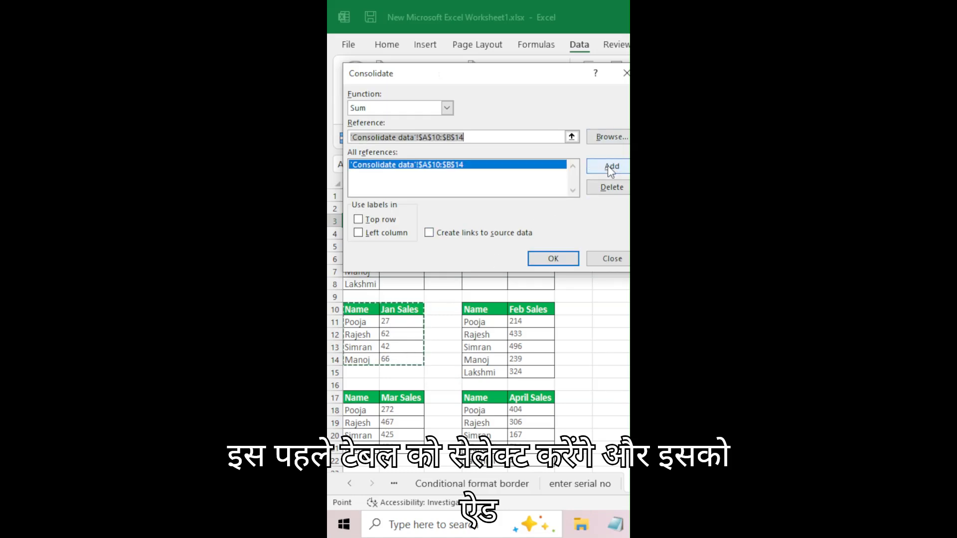
{"action": "left_click_drag", "start_coordinate": [476, 310], "coordinate": [525, 372]}
{"action": "left_click", "coordinate": [612, 166]}
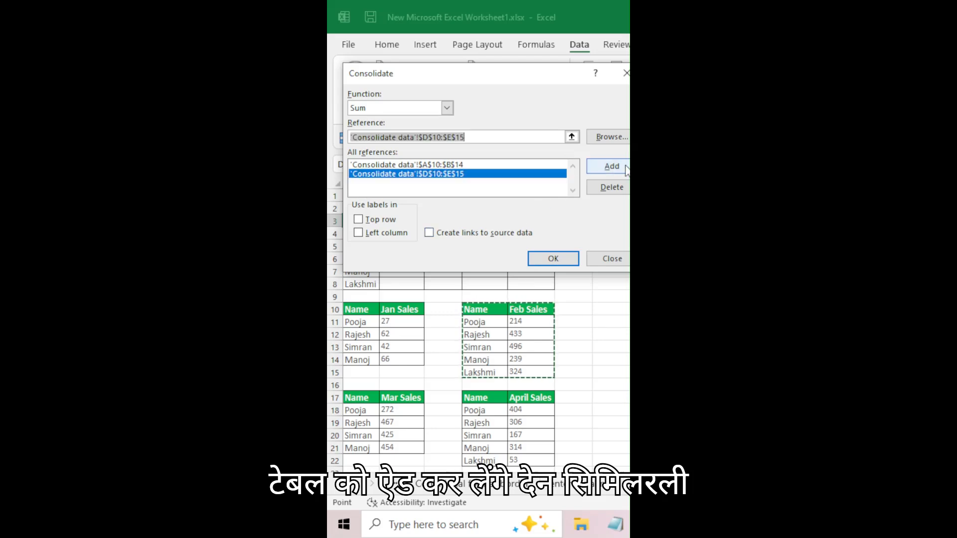
{"action": "left_click_drag", "start_coordinate": [369, 397], "coordinate": [396, 447]}
{"action": "left_click", "coordinate": [612, 165]}
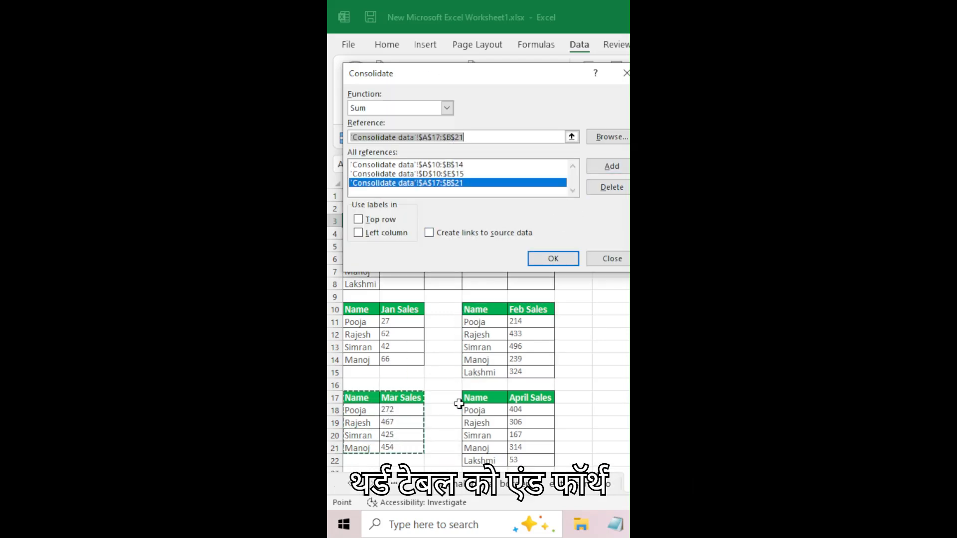
{"action": "left_click_drag", "start_coordinate": [476, 397], "coordinate": [518, 461]}
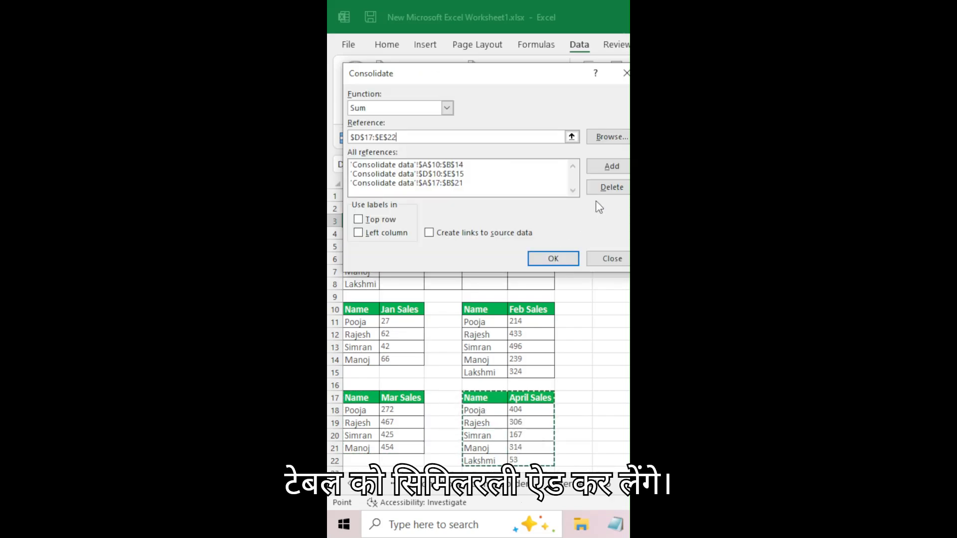
{"action": "left_click", "coordinate": [613, 168]}
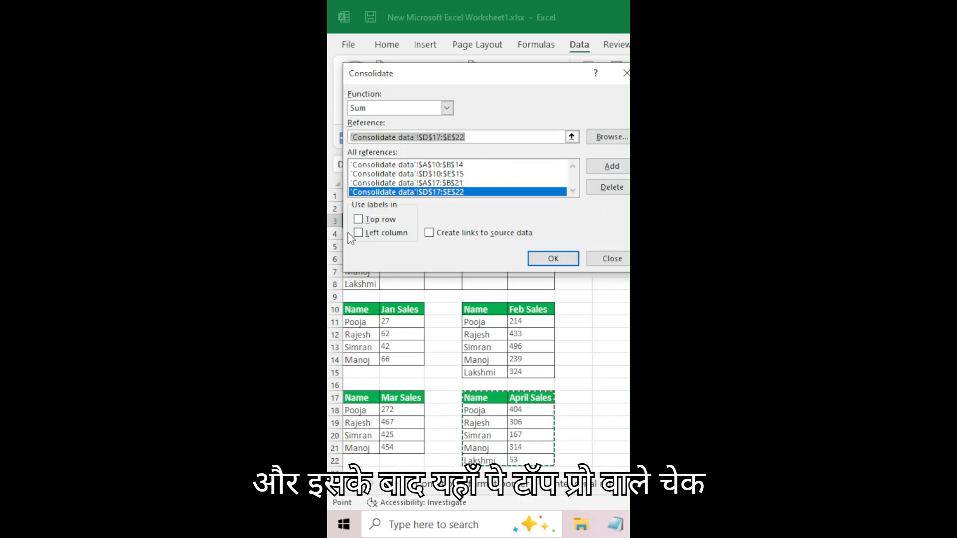
Use labels from the top row and left column and run the consolidation into the Monthly sales Data table.
{"action": "left_click", "coordinate": [380, 219]}
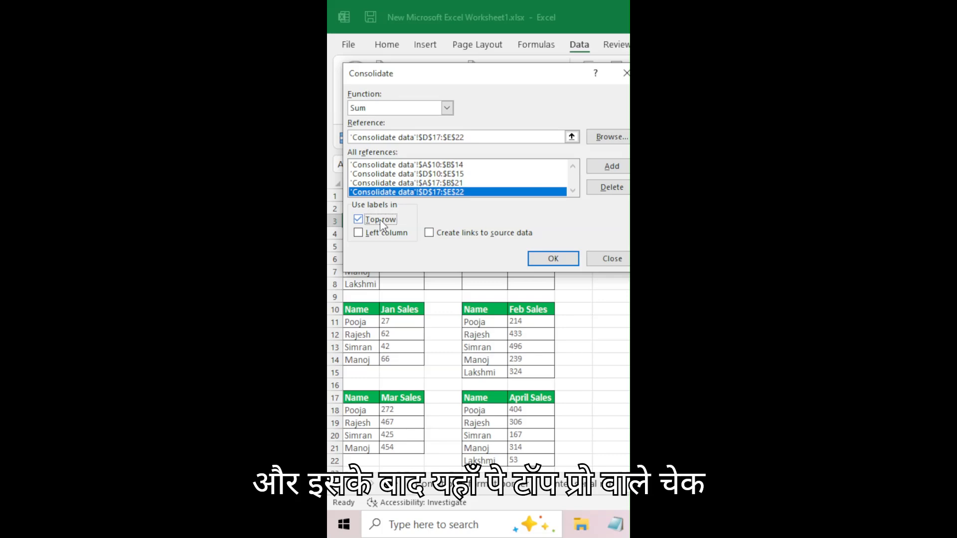
{"action": "left_click", "coordinate": [382, 233]}
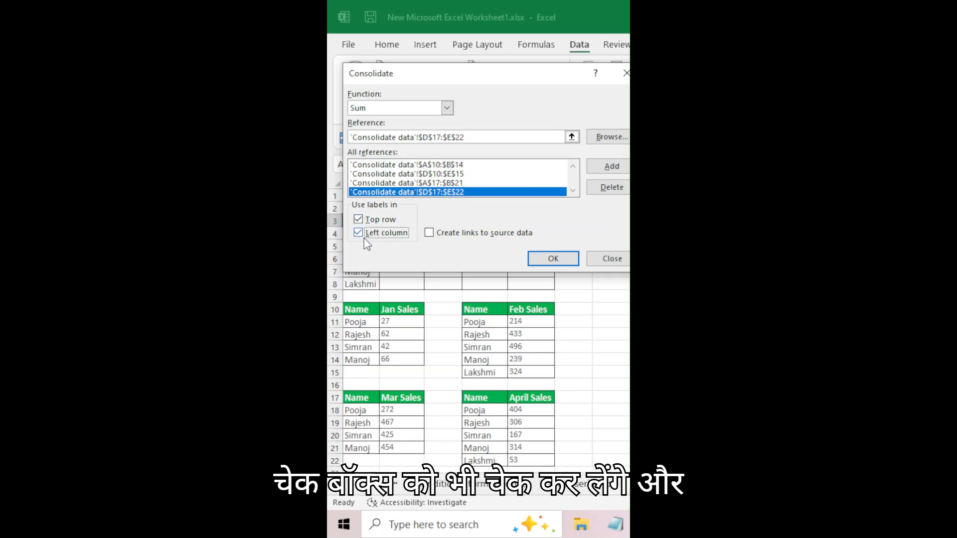
{"action": "left_click", "coordinate": [554, 263]}
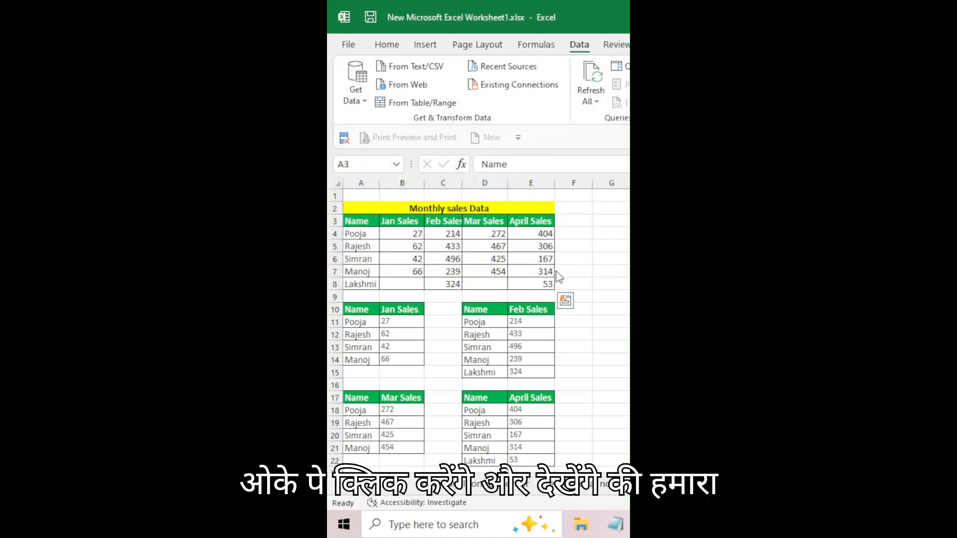
{"action": "left_click", "coordinate": [422, 239]}
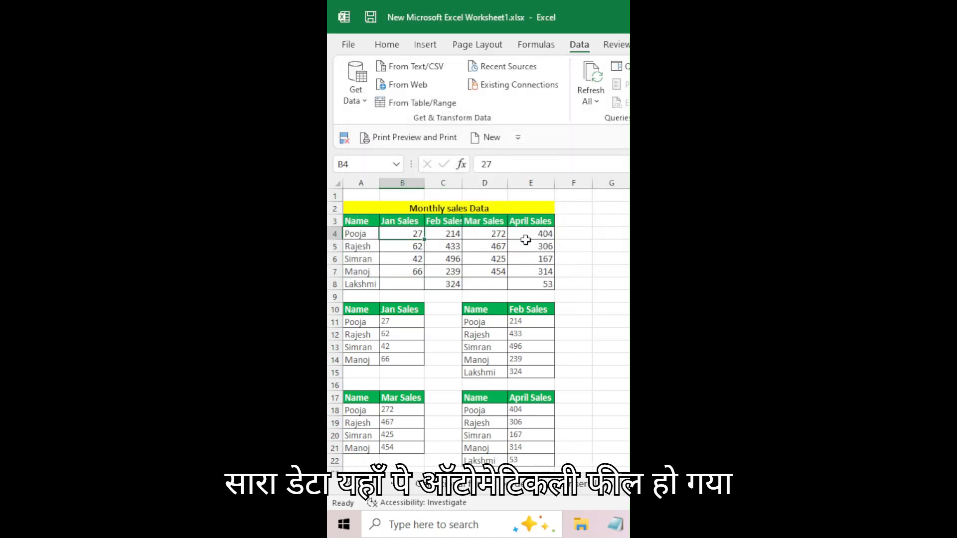
{"action": "key", "text": "F10"}
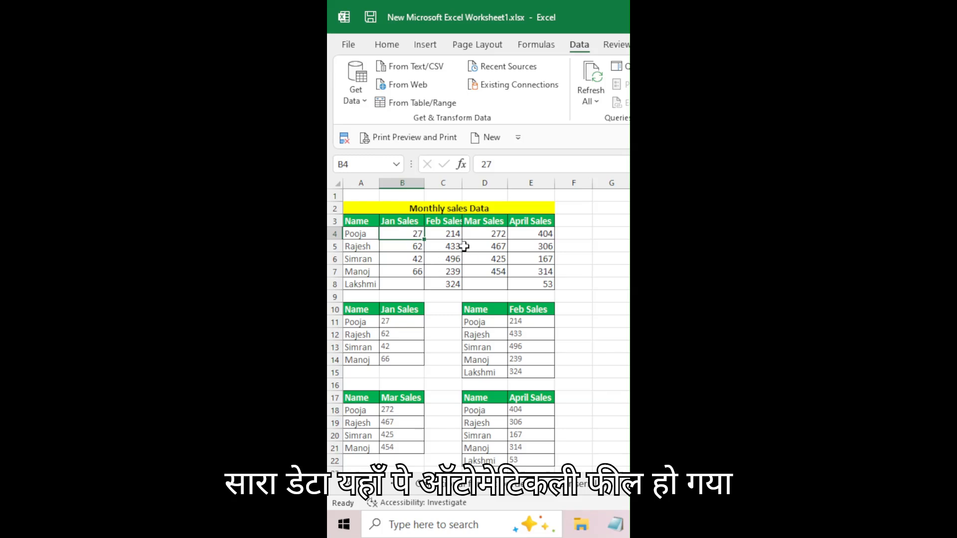